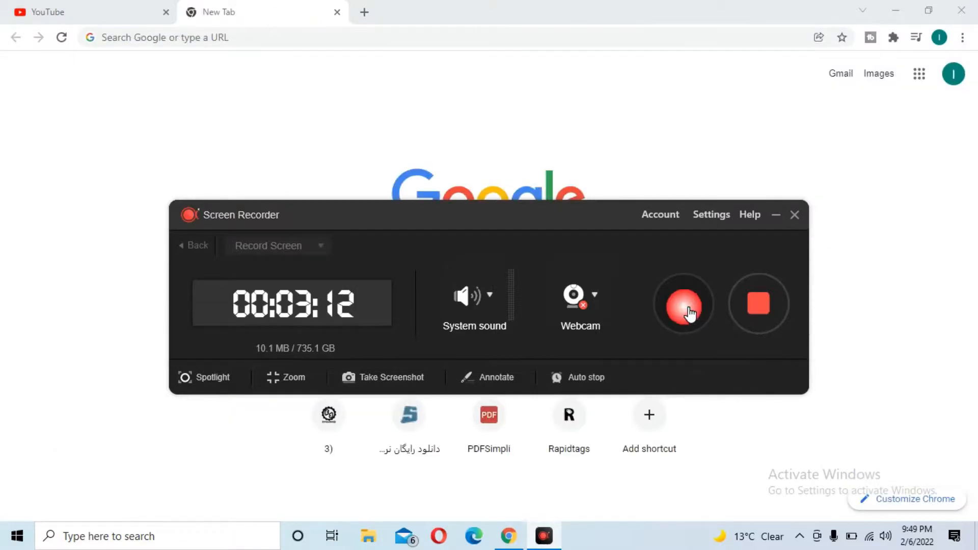
Step: Open the sejda.com website in the new browser tab
left_click(776, 216)
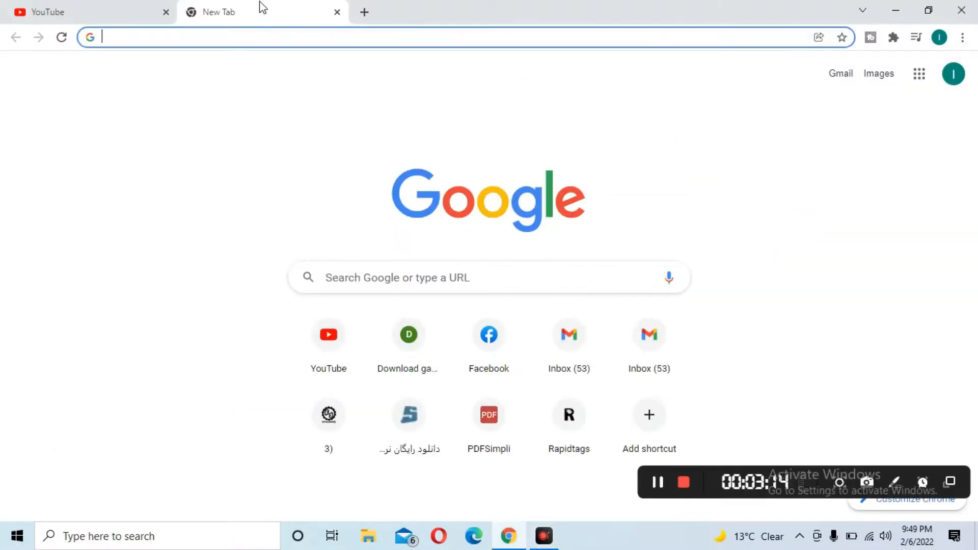
type("sejda")
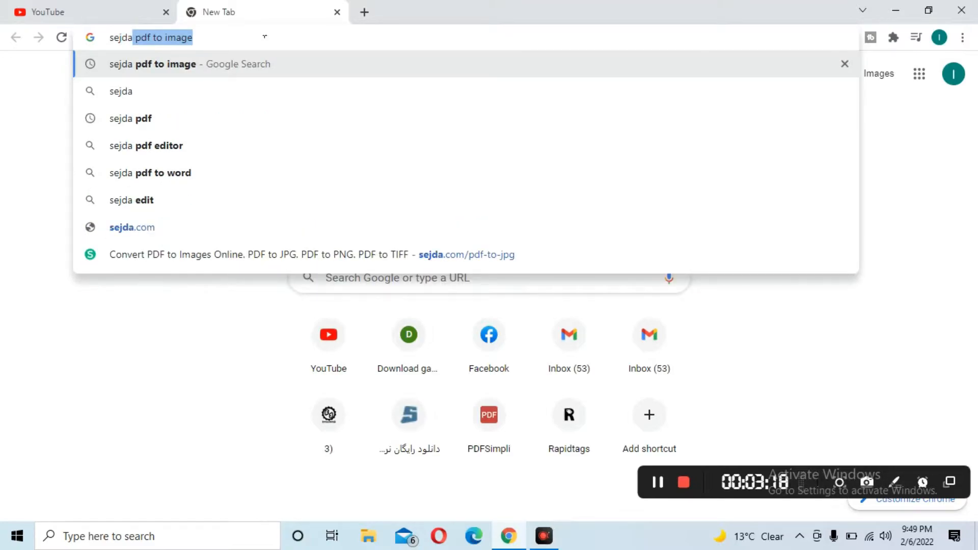
key("BackSpace")
type(".com")
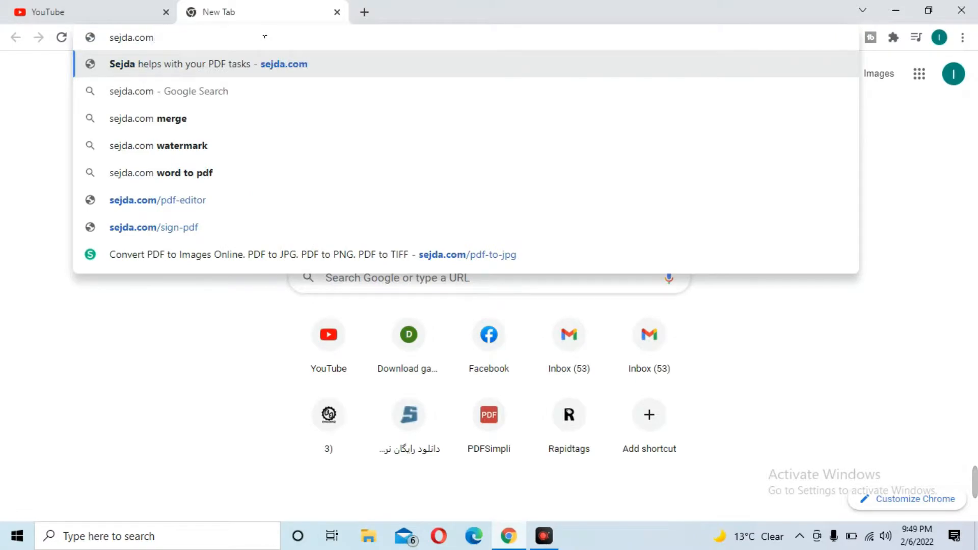
key("Return")
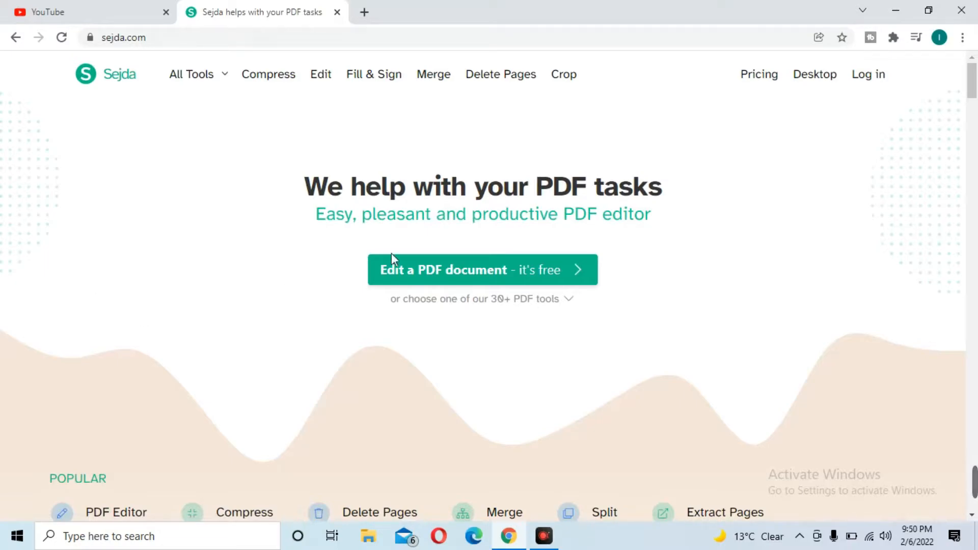
Step: Open the online PDF editor and upload the PDF file stored on the Desktop
left_click(477, 274)
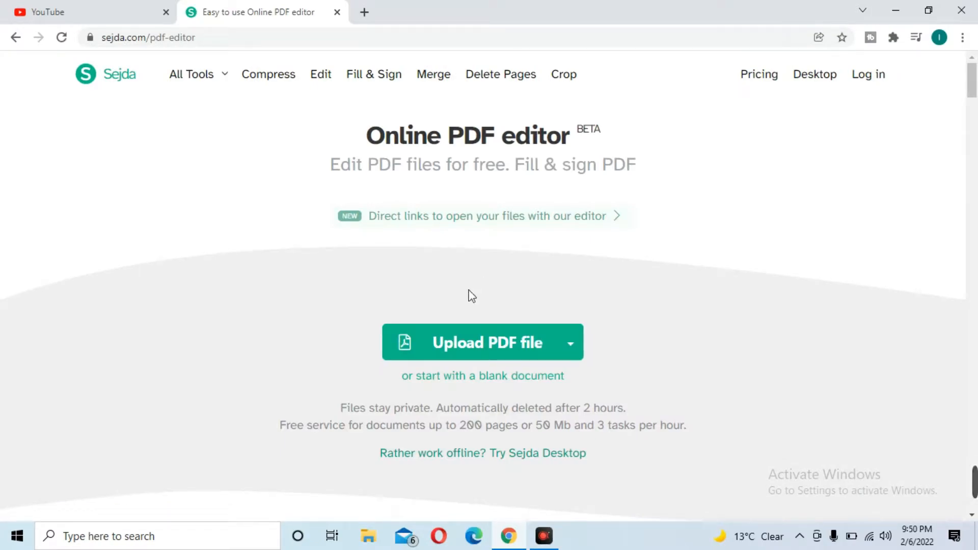
left_click(478, 344)
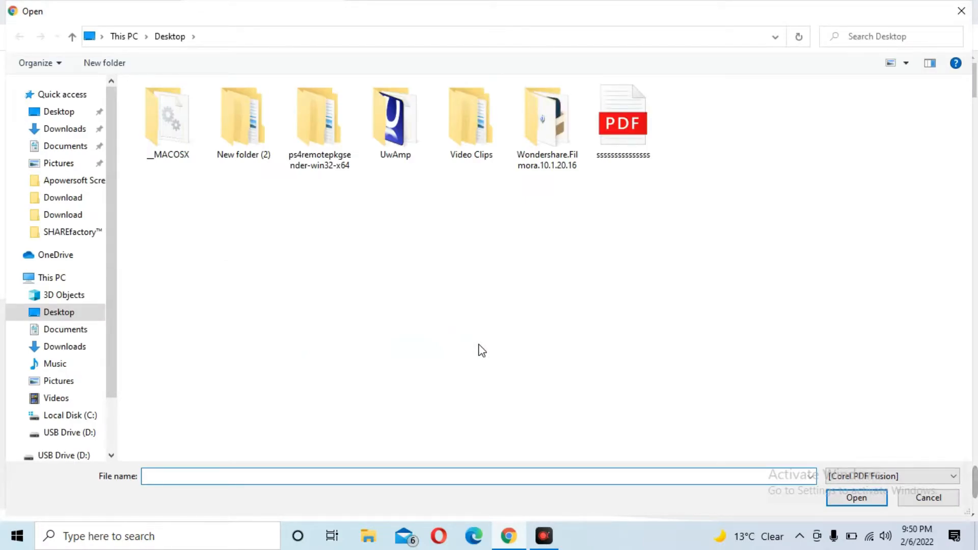
double_click(623, 118)
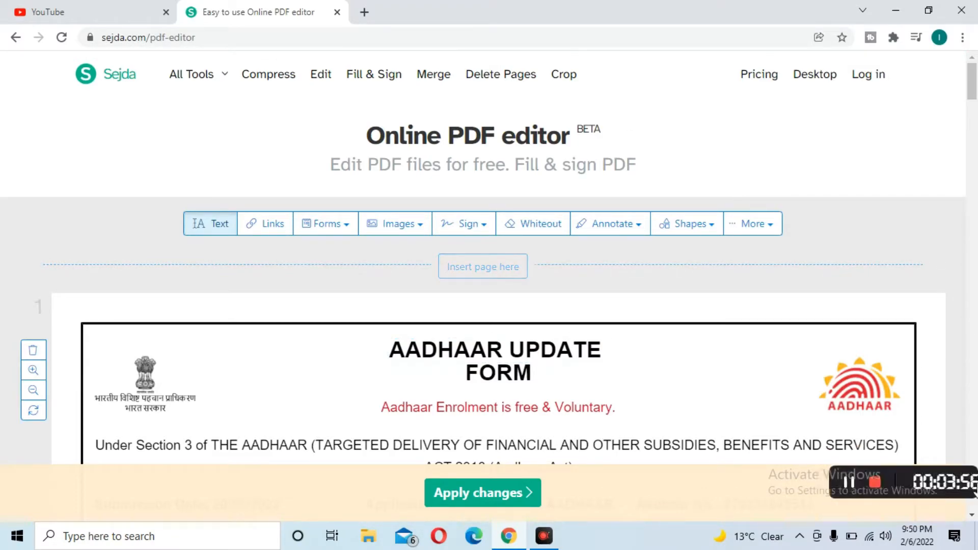
Step: Delete the word "FORM" from the second line of the first page's title
left_click(973, 314)
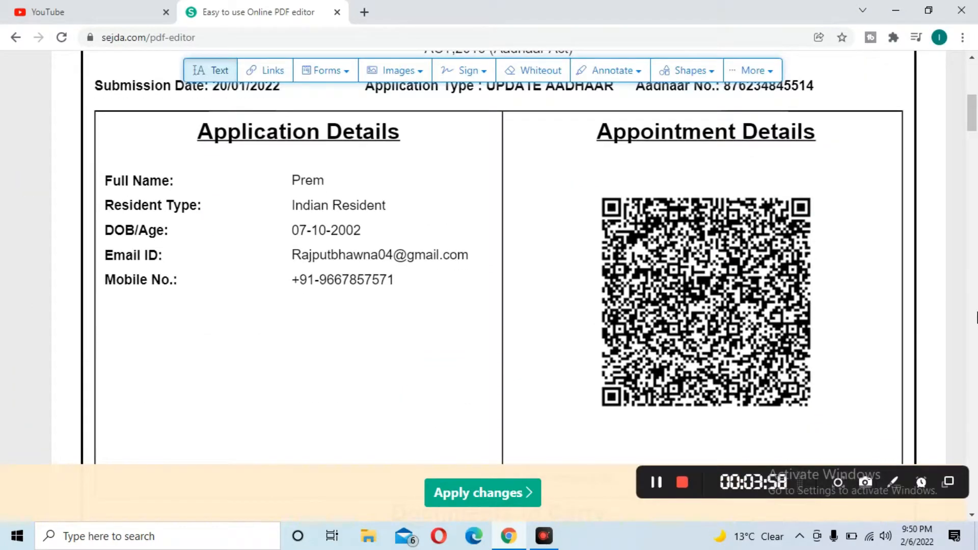
left_click(972, 313)
left_click(973, 366)
left_click(973, 366)
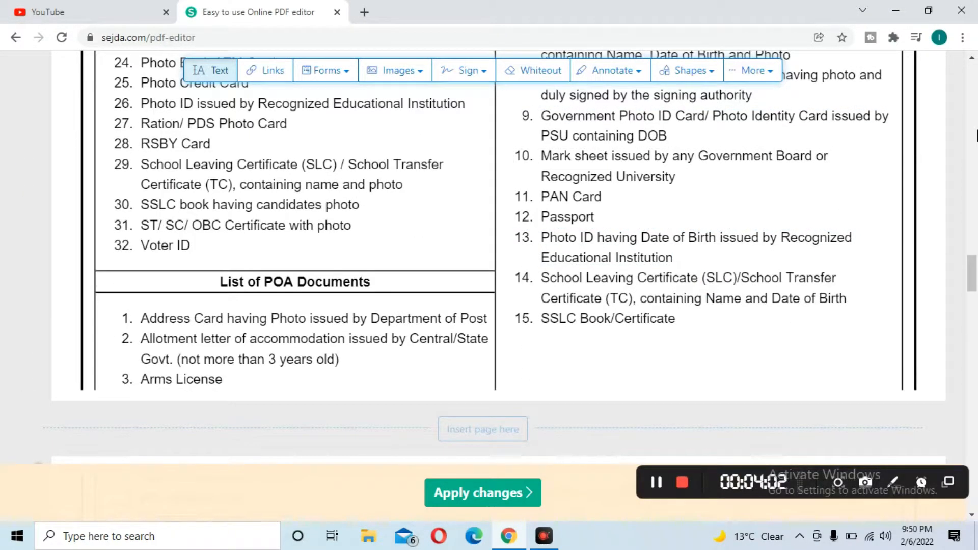
left_click_drag(973, 273, 973, 91)
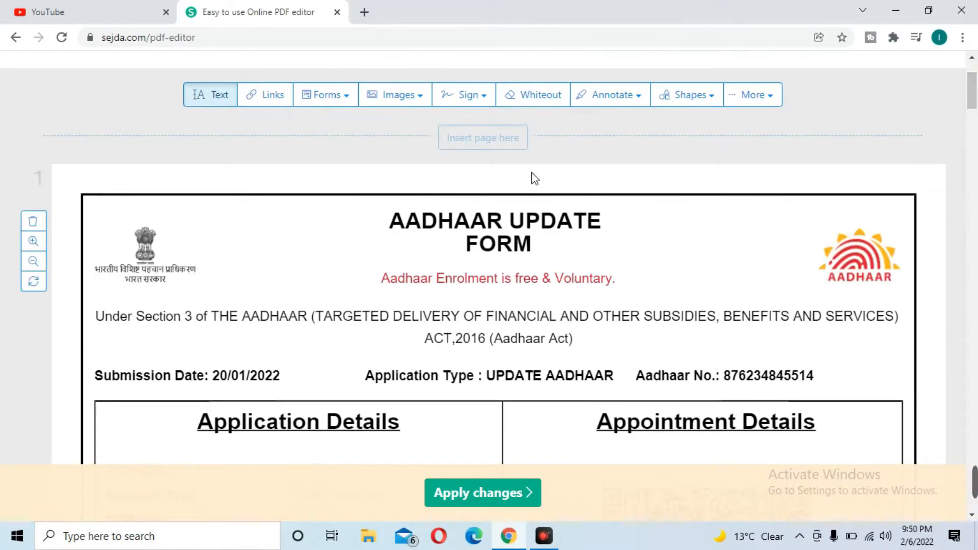
left_click(523, 227)
left_click(535, 242)
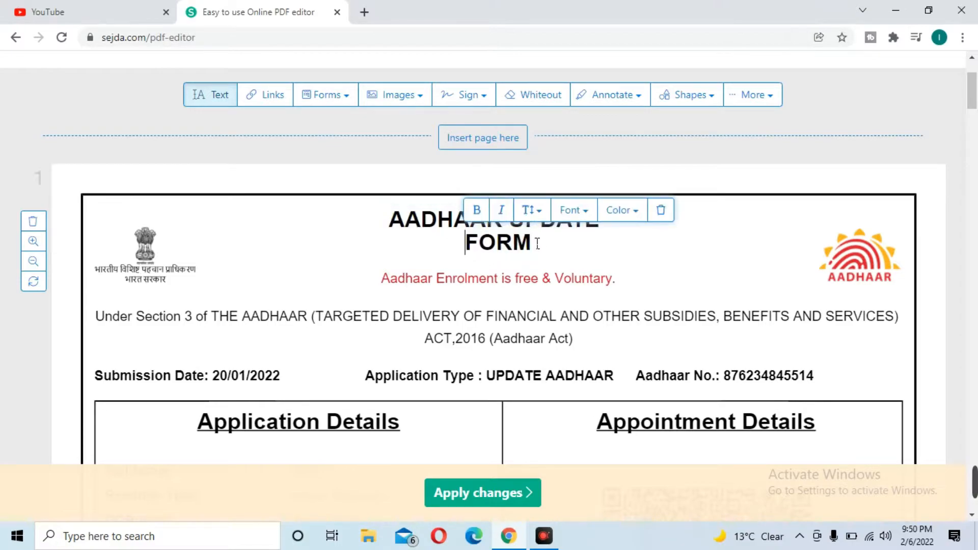
left_click(549, 249)
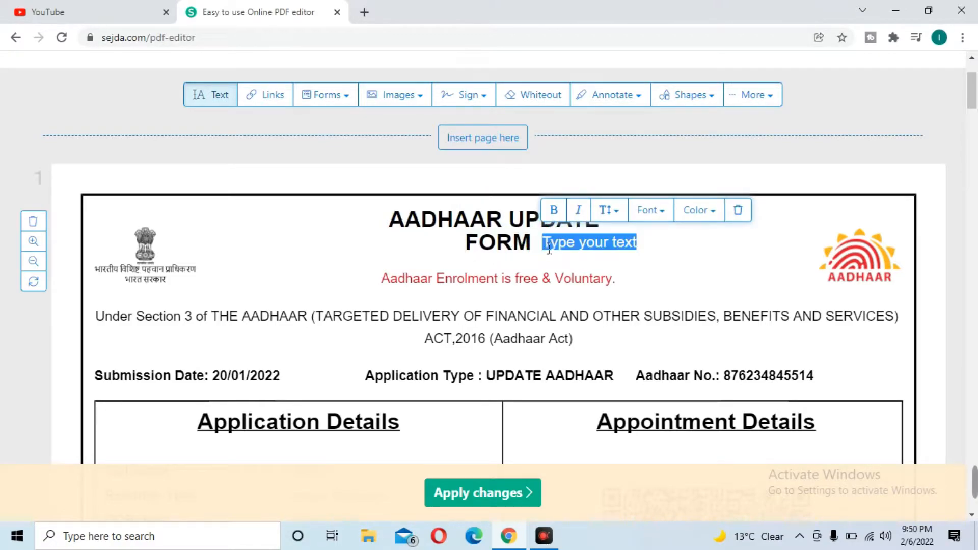
key("BackSpace")
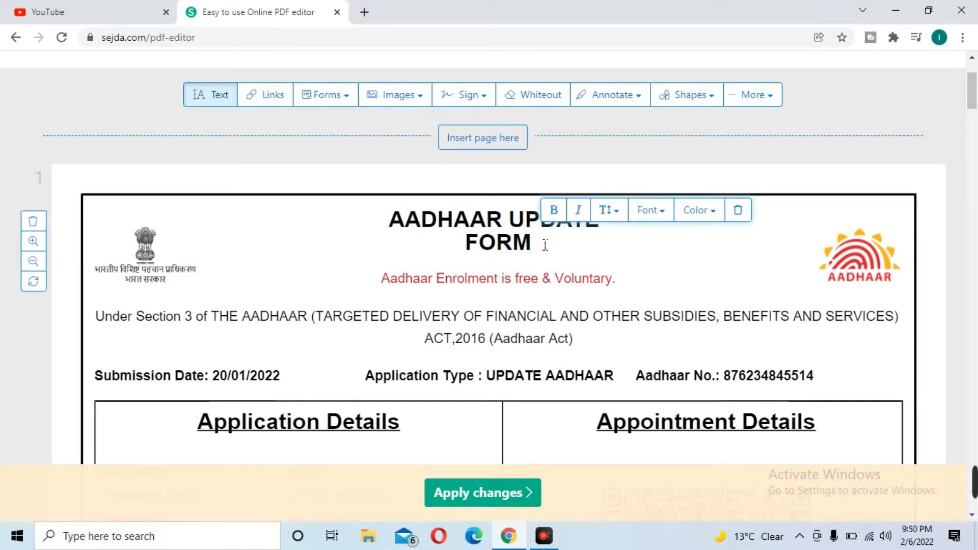
left_click(538, 246)
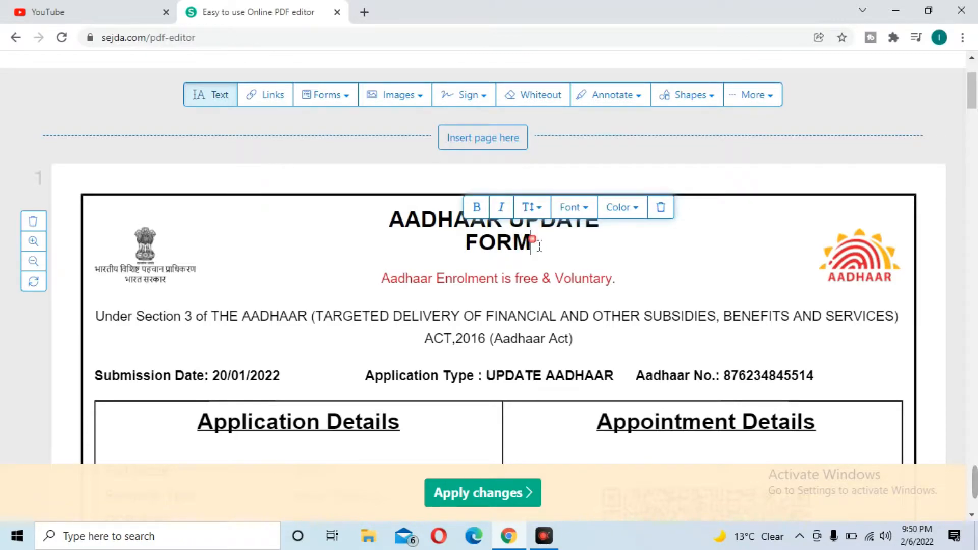
key("BackSpace")
key("BackSpace")
key("BackSpace")
key("BackSpace")
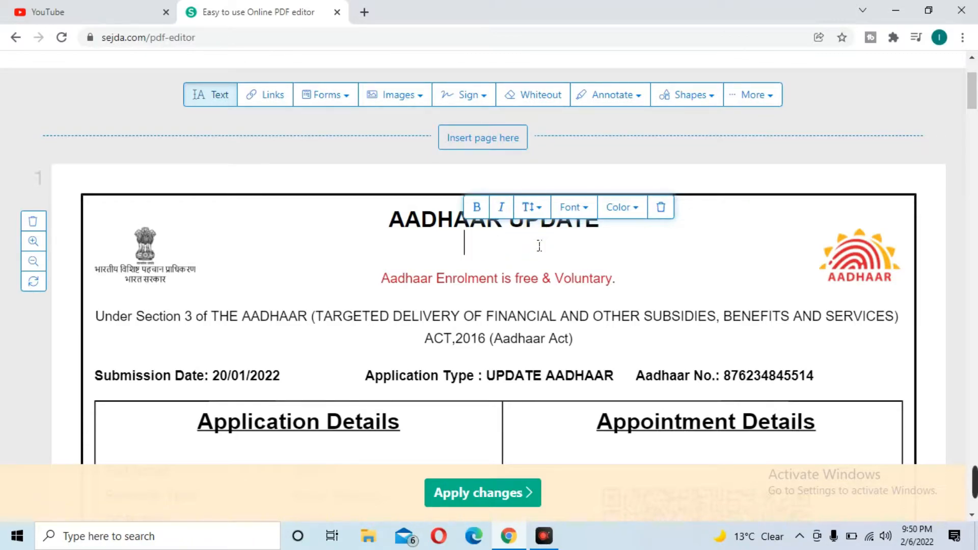
left_click(308, 203)
key("BackSpace")
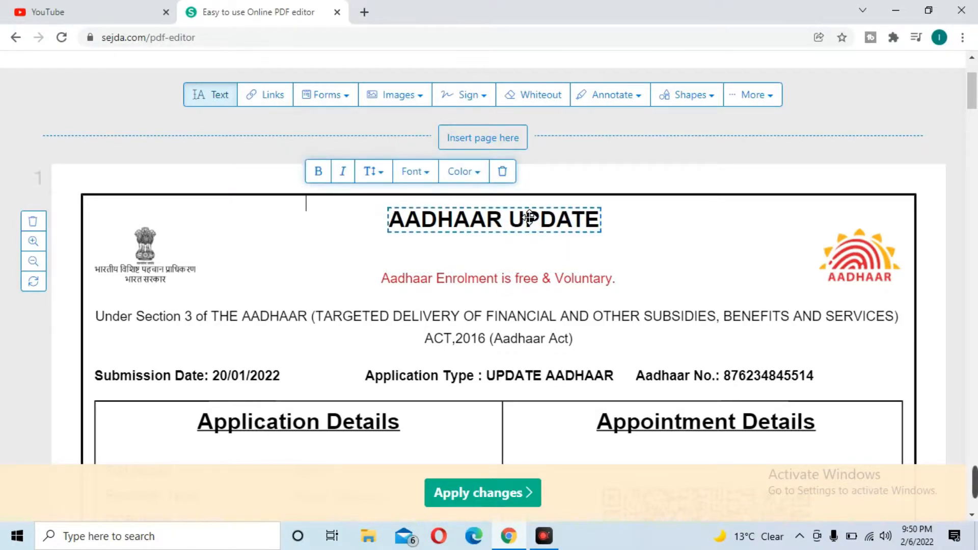
left_click(509, 173)
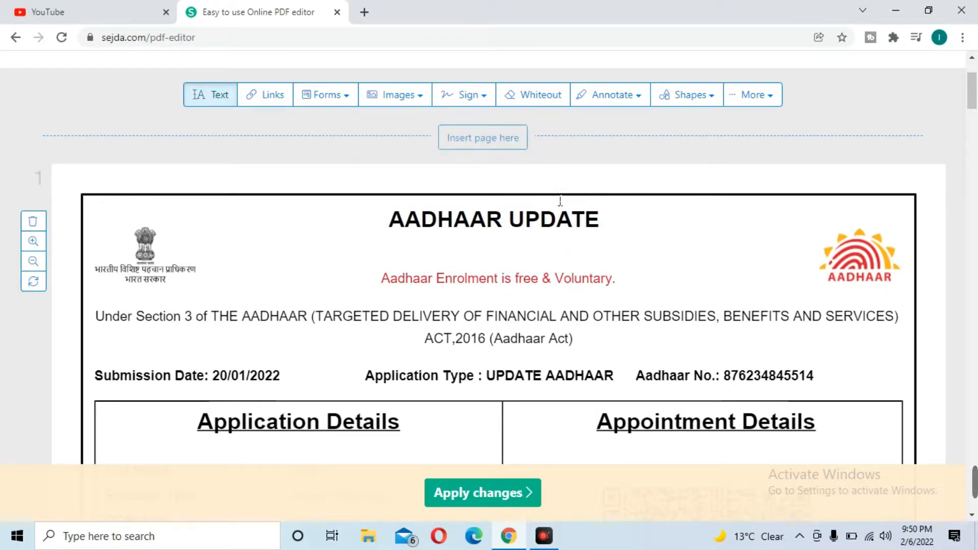
Step: Replace the "AADHAAR UPDATE" title text with "THIS IS BEST CHANNEL"
left_click(577, 220)
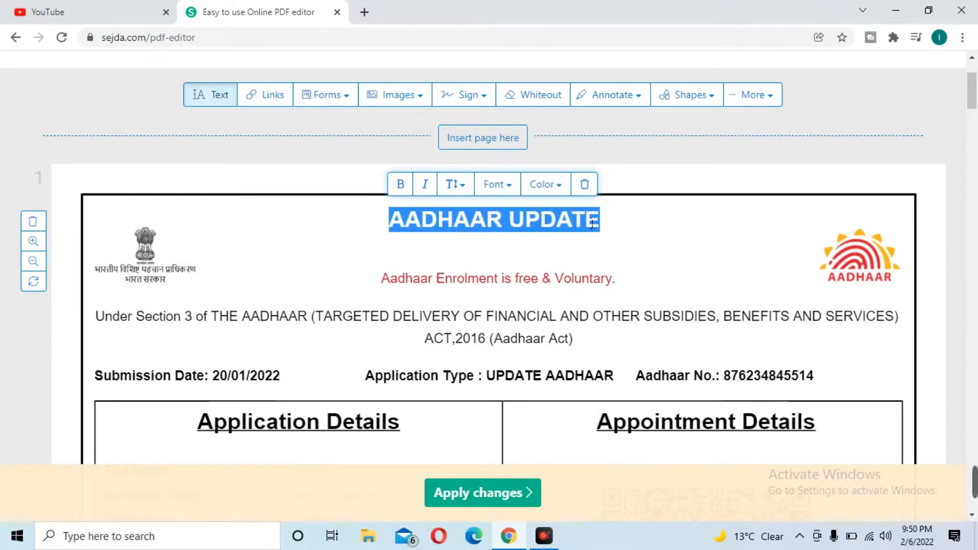
type("T")
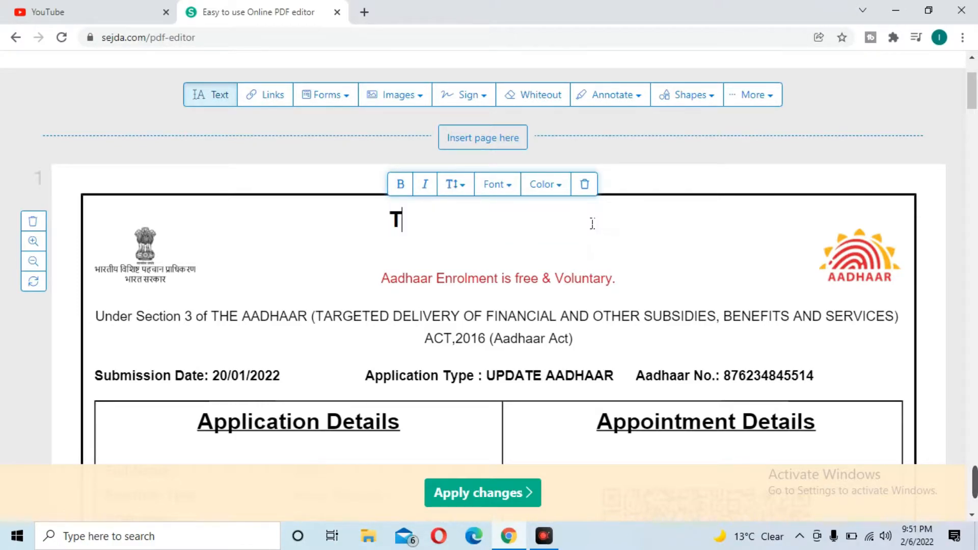
type("HIS")
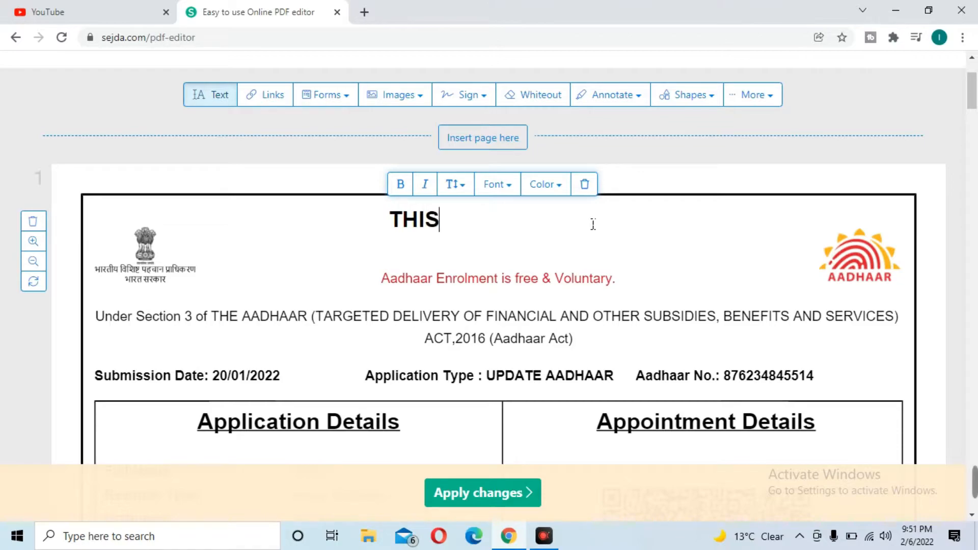
type(" BES")
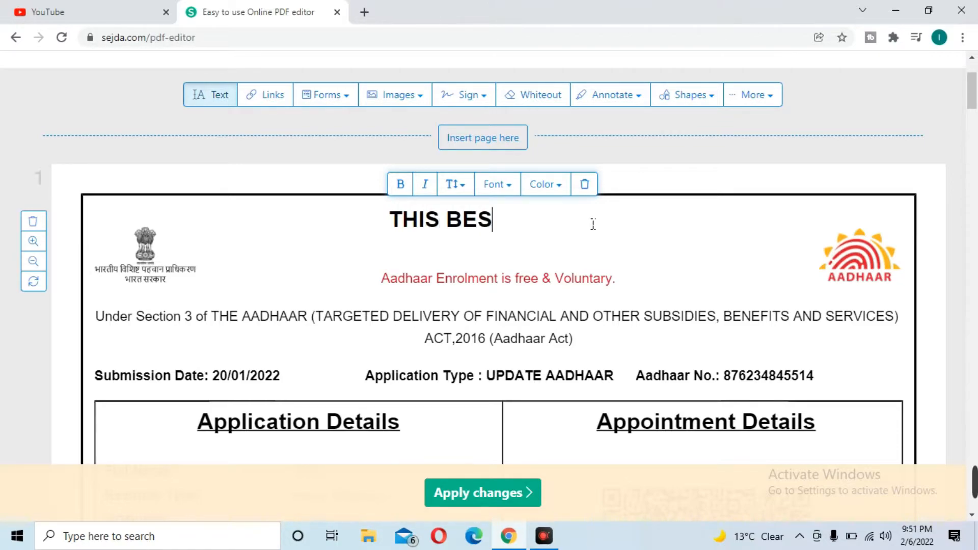
type("T CHAN")
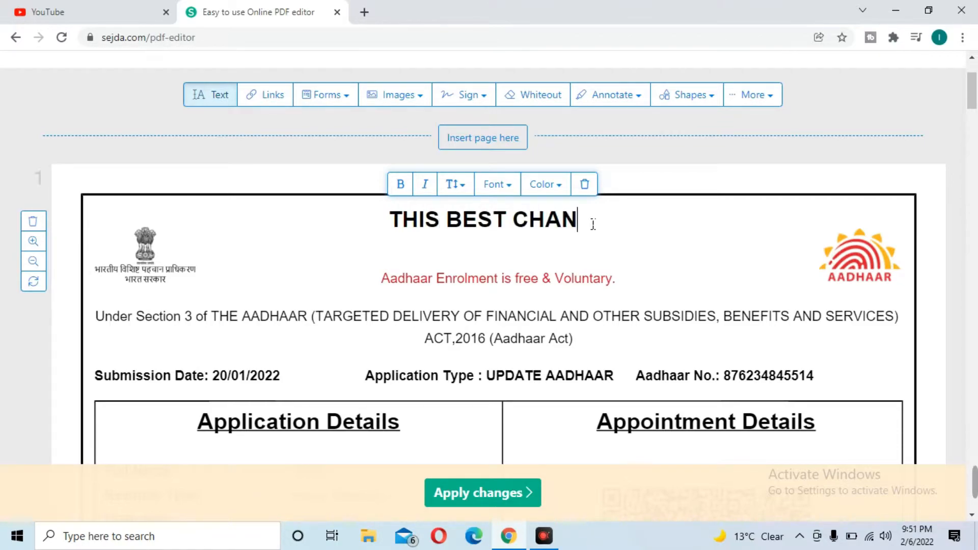
key("BackSpace")
key("BackSpace")
key("BackSpace")
key("BackSpace")
key("BackSpace")
key("BackSpace")
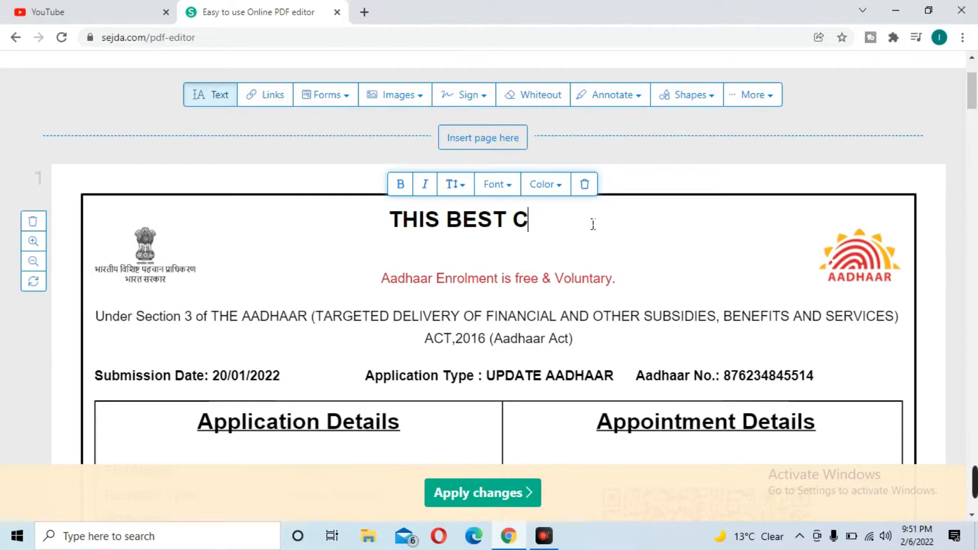
key("BackSpace")
key("BackSpace")
key("BackSpace")
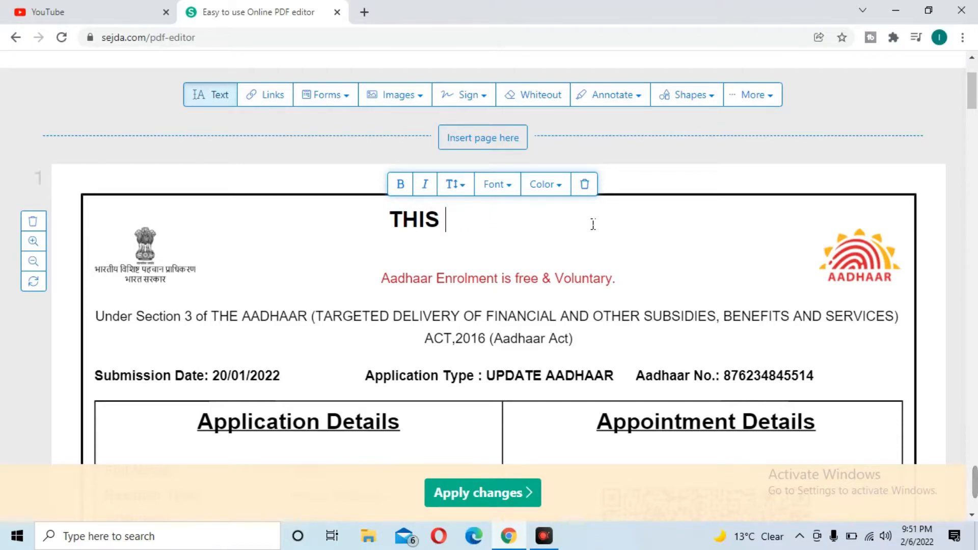
type("I")
type("S ")
type("BEST")
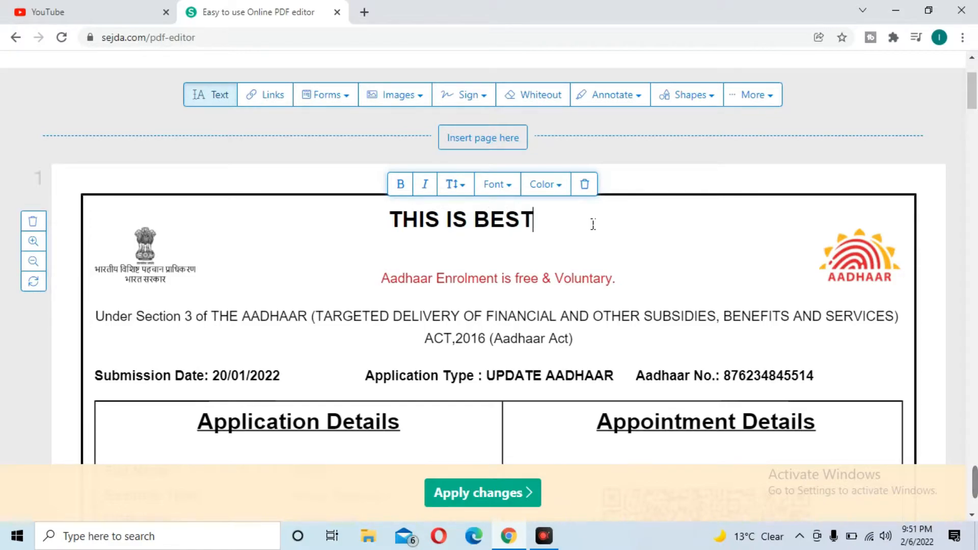
type(" CHANNEL")
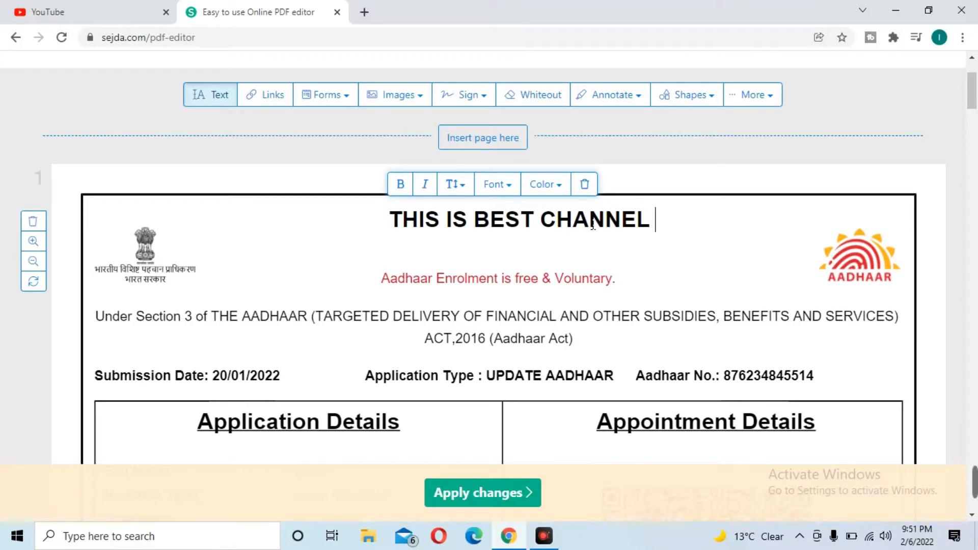
Step: Add a second line reading "NEW AND FRESH CONTENT" to the page title
key("Return")
type("NEW AND FRESH C")
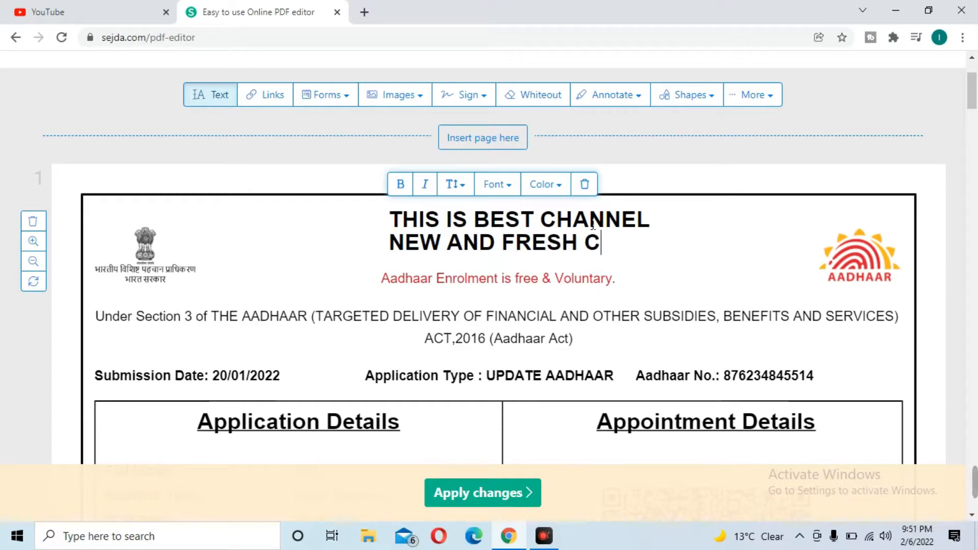
type("ONTENT")
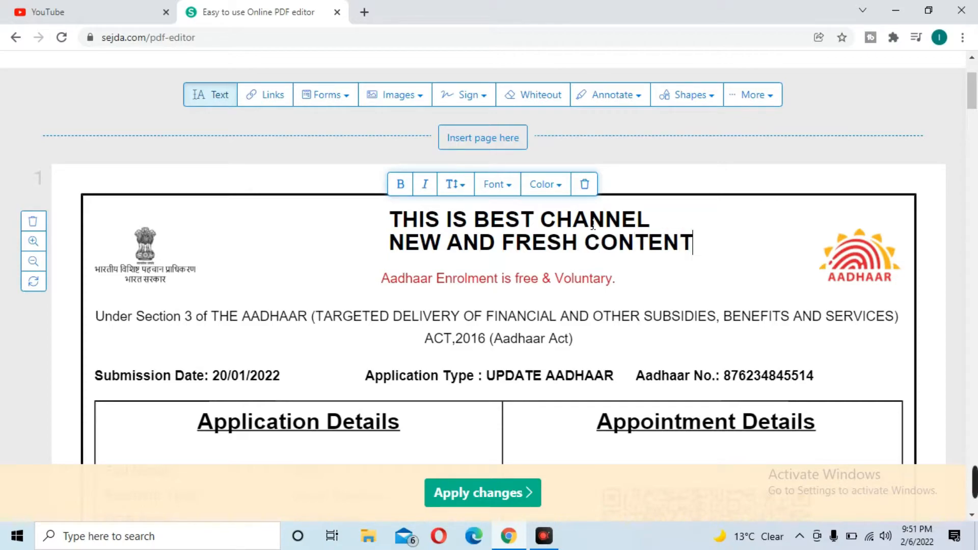
Step: Replace the wording of the red line below the title with "SUBSCRIBE NOW", keeping its final period
triple_click(576, 281)
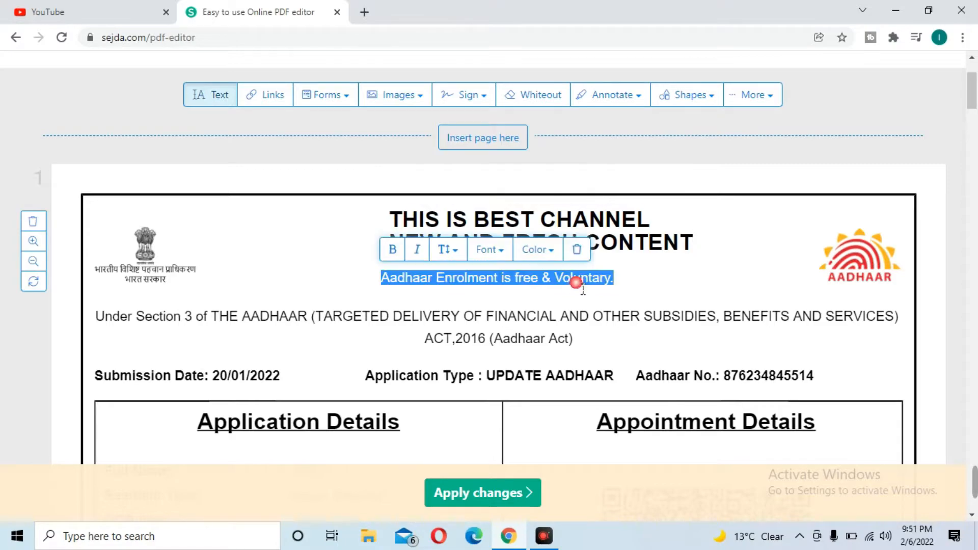
left_click(612, 285)
left_click(614, 284)
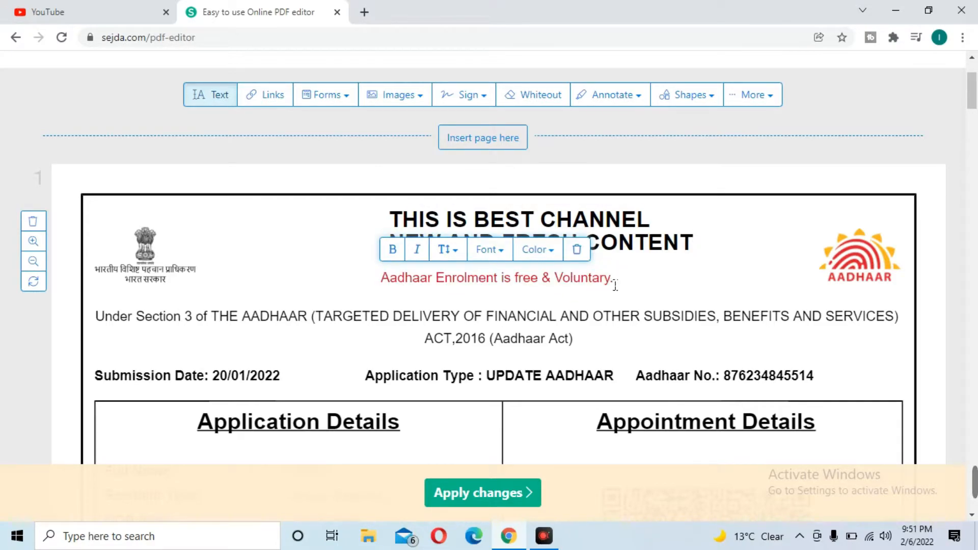
key("BackSpace")
key("BackSpace")
key("BackSpace")
key("BackSpace")
key("BackSpace")
key("BackSpace")
key("BackSpace")
key("BackSpace")
key("BackSpace")
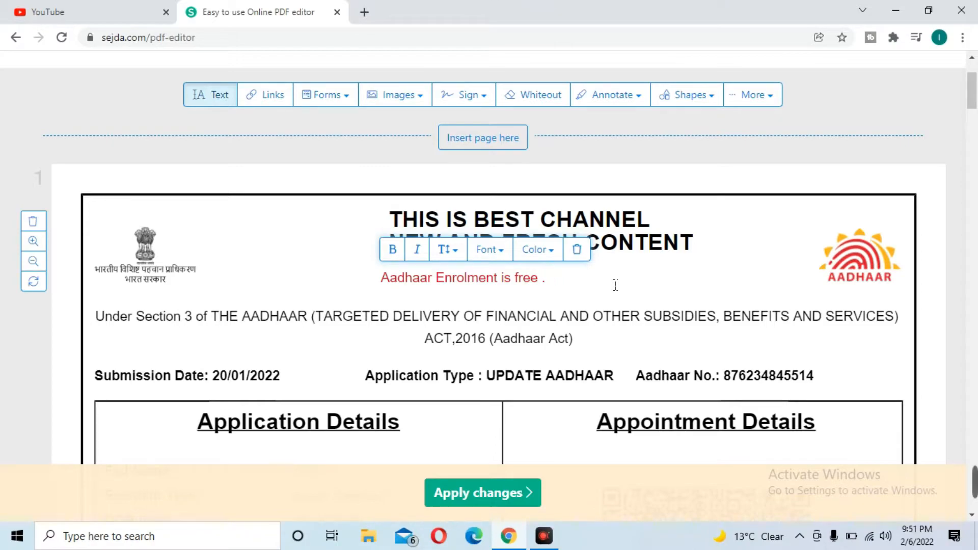
key("BackSpace")
key("BackSpace")
key("BackSpace")
key("BackSpace")
key("BackSpace")
key("BackSpace")
key("BackSpace")
key("BackSpace")
key("BackSpace")
key("BackSpace")
key("BackSpace")
key("BackSpace")
key("BackSpace")
key("BackSpace")
key("BackSpace")
key("BackSpace")
key("BackSpace")
key("BackSpace")
key("BackSpace")
key("BackSpace")
key("BackSpace")
key("BackSpace")
key("BackSpace")
key("BackSpace")
key("BackSpace")
type("S")
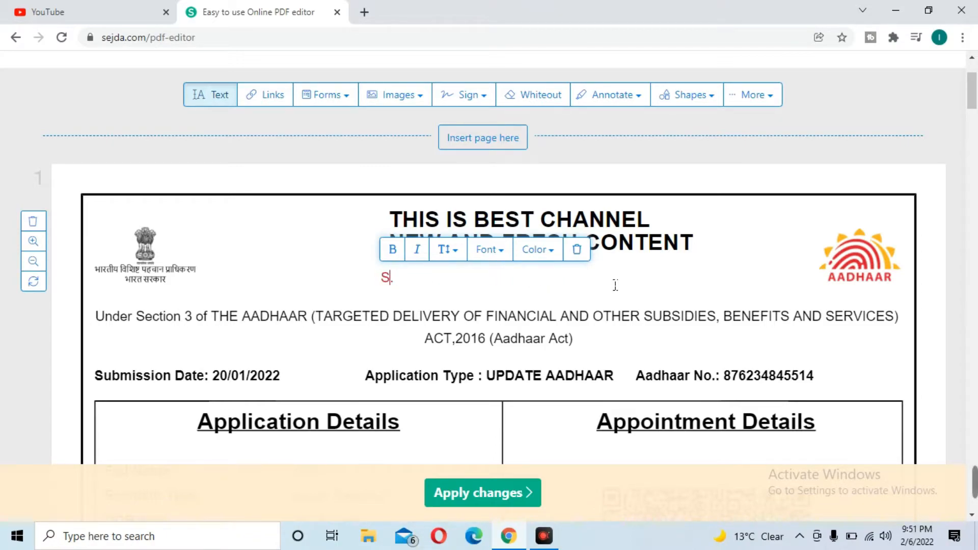
type("UBSCRIBE NOW")
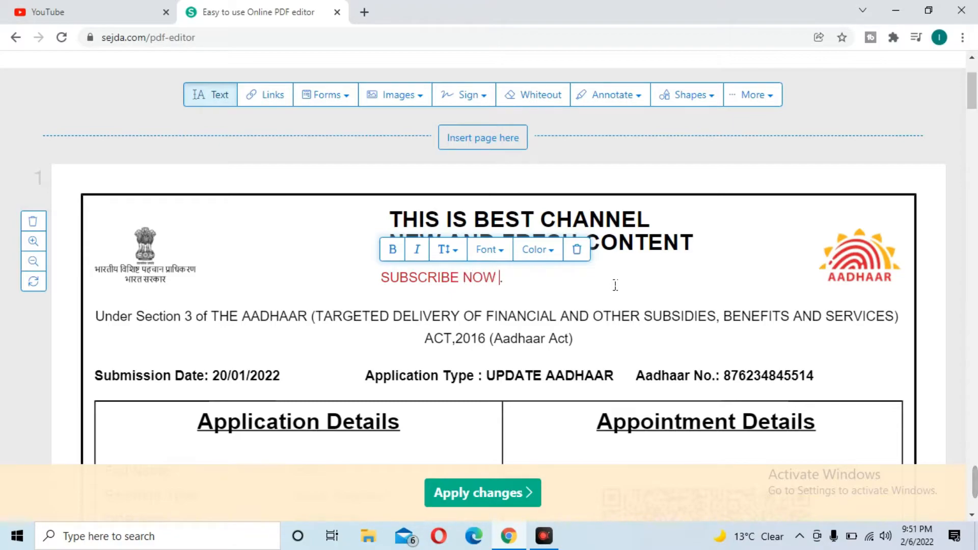
left_click(634, 275)
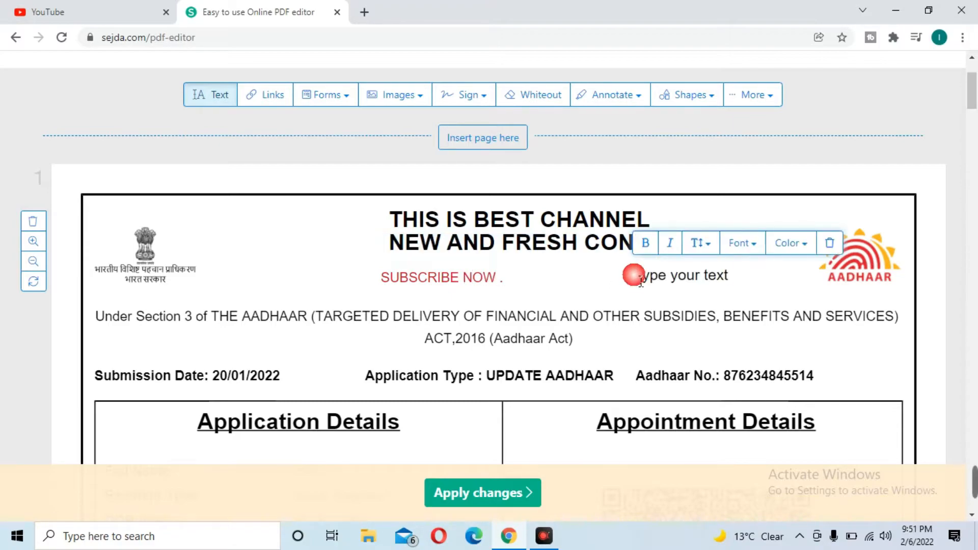
left_click(830, 244)
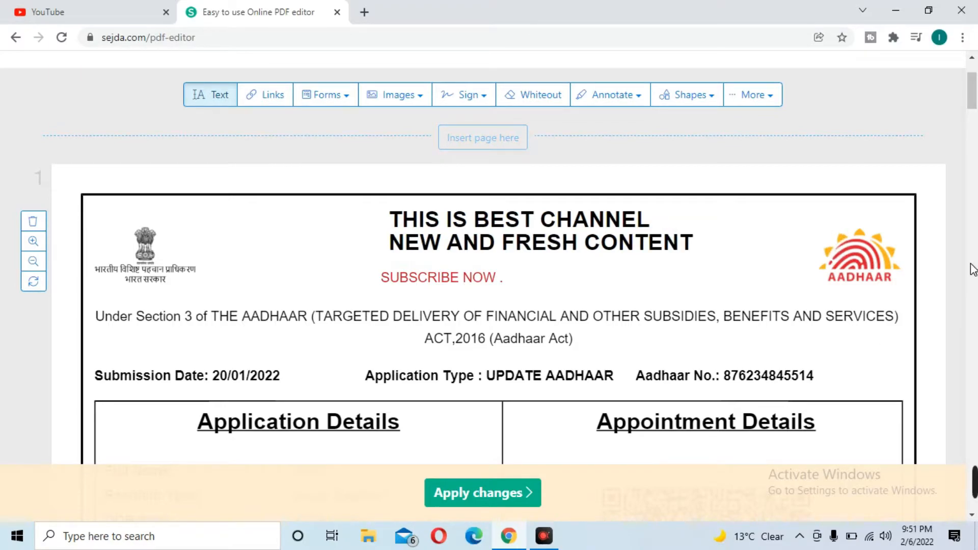
Step: Replace the "Applicant s signature/Thumbprint" text below the disclosure paragraph with "SUBSCRIBE NOW"
left_click(973, 232)
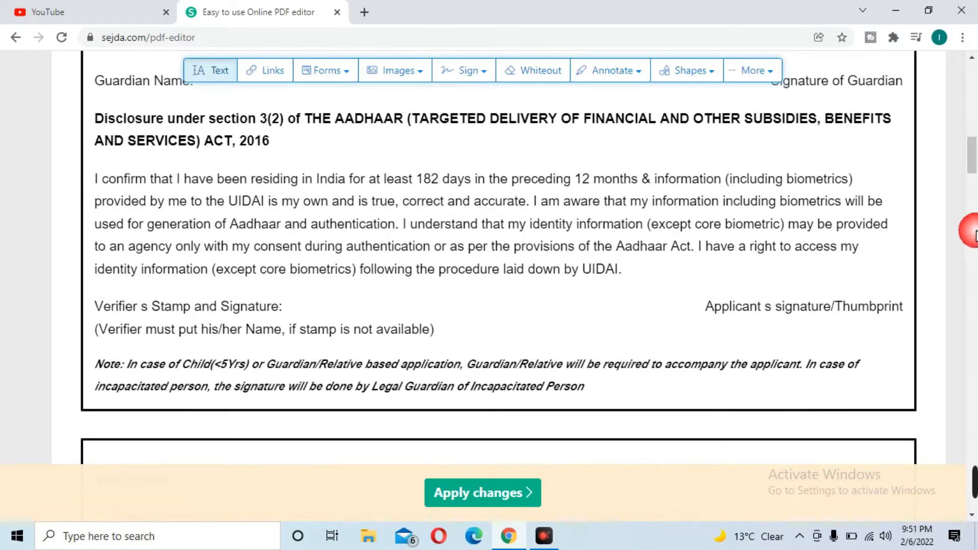
left_click(762, 306)
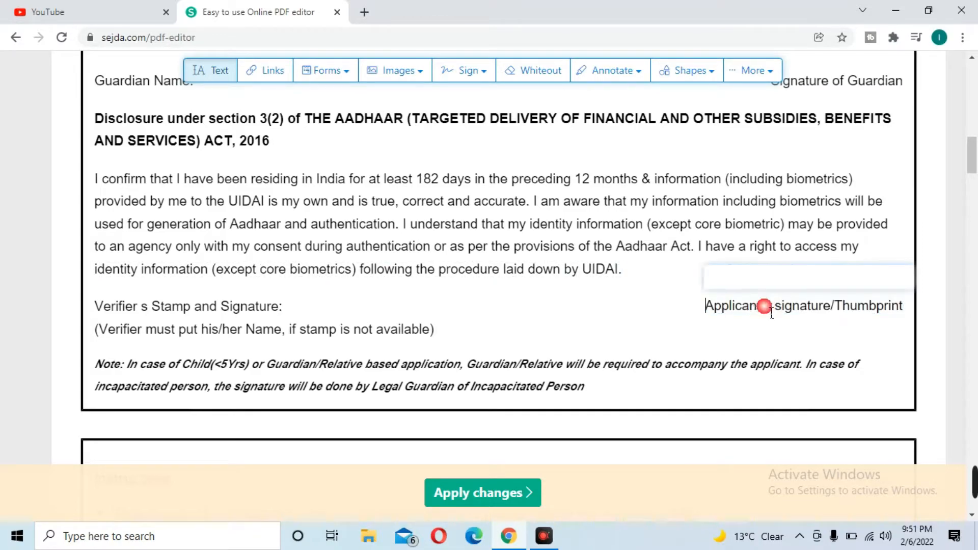
left_click(900, 308)
left_click(910, 313)
key("BackSpace")
key("BackSpace")
key("BackSpace")
key("BackSpace")
key("BackSpace")
key("BackSpace")
key("BackSpace")
key("BackSpace")
key("BackSpace")
key("BackSpace")
key("BackSpace")
key("BackSpace")
key("BackSpace")
key("BackSpace")
key("BackSpace")
key("BackSpace")
key("BackSpace")
key("BackSpace")
key("BackSpace")
key("BackSpace")
key("BackSpace")
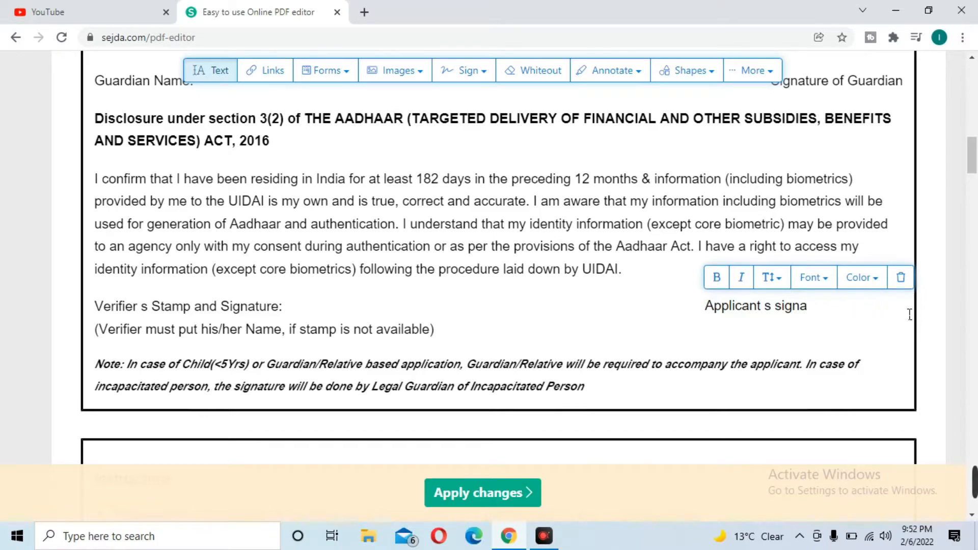
key("BackSpace")
key("BackSpace")
key("BackSpace")
key("BackSpace")
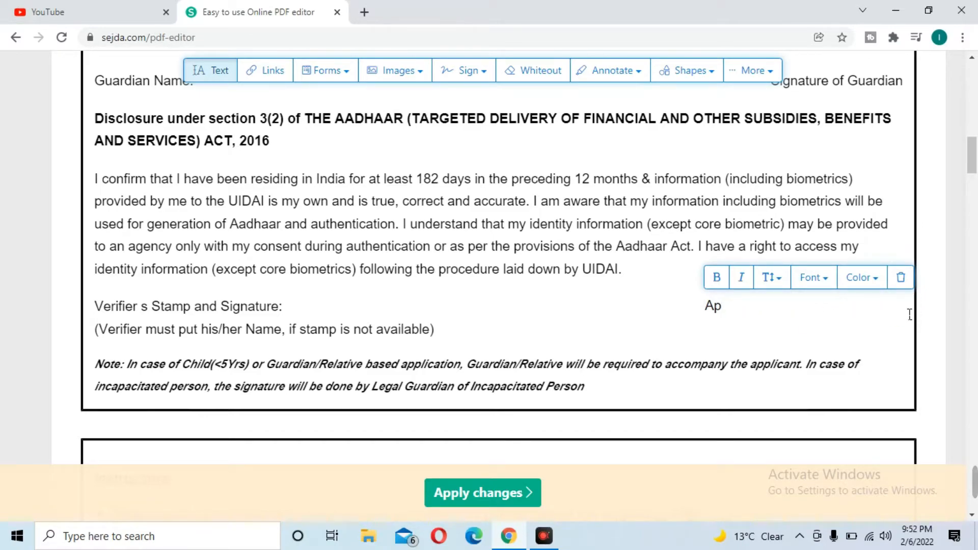
type("SUBSCRIBE")
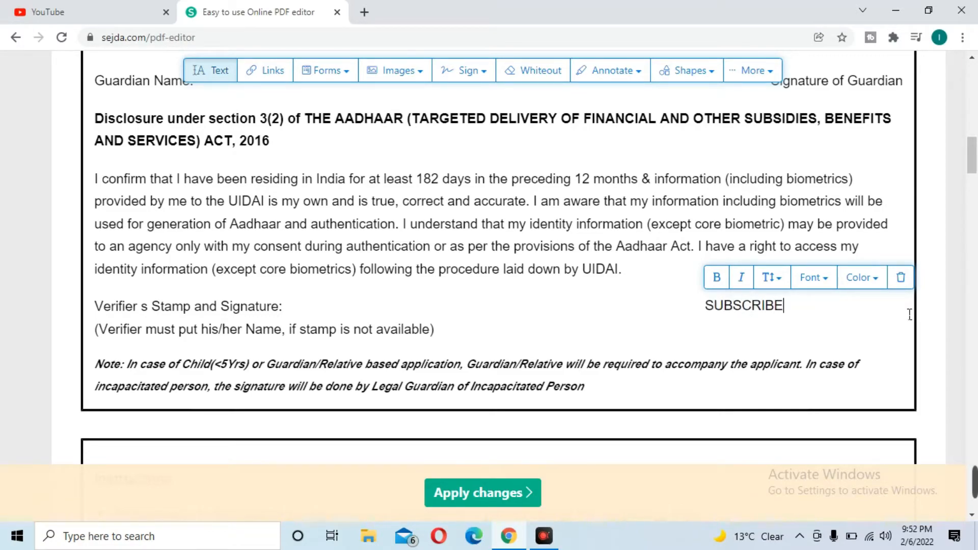
type(" NOW")
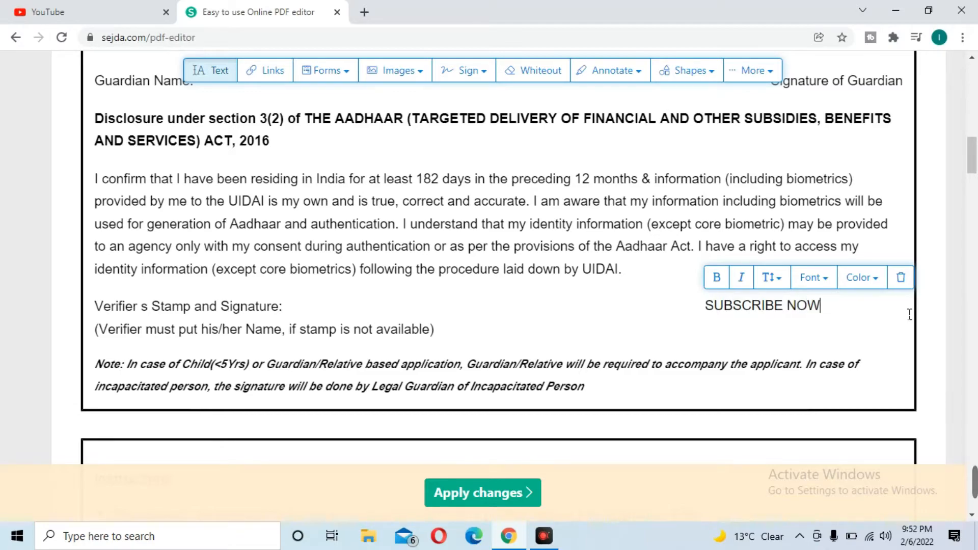
Step: Delete all the text of the disclosure paragraph's last line, beginning "identity information (except core biometrics)"
left_click(474, 273)
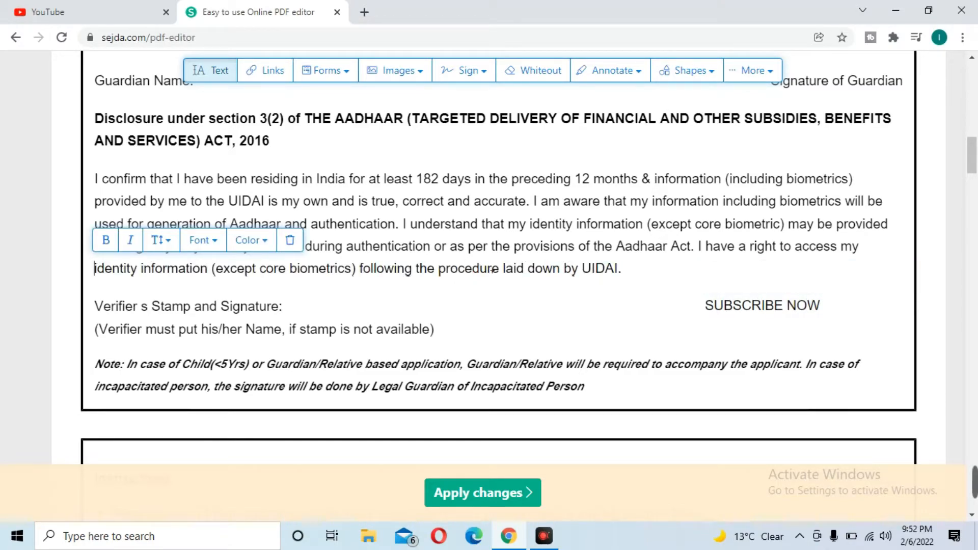
left_click(620, 270)
left_click(620, 270)
key("BackSpace")
key("BackSpace")
key("BackSpace")
key("BackSpace")
key("BackSpace")
key("BackSpace")
key("BackSpace")
key("BackSpace")
key("BackSpace")
key("BackSpace")
key("BackSpace")
key("BackSpace")
key("BackSpace")
key("BackSpace")
key("BackSpace")
key("BackSpace")
key("BackSpace")
key("BackSpace")
key("BackSpace")
key("BackSpace")
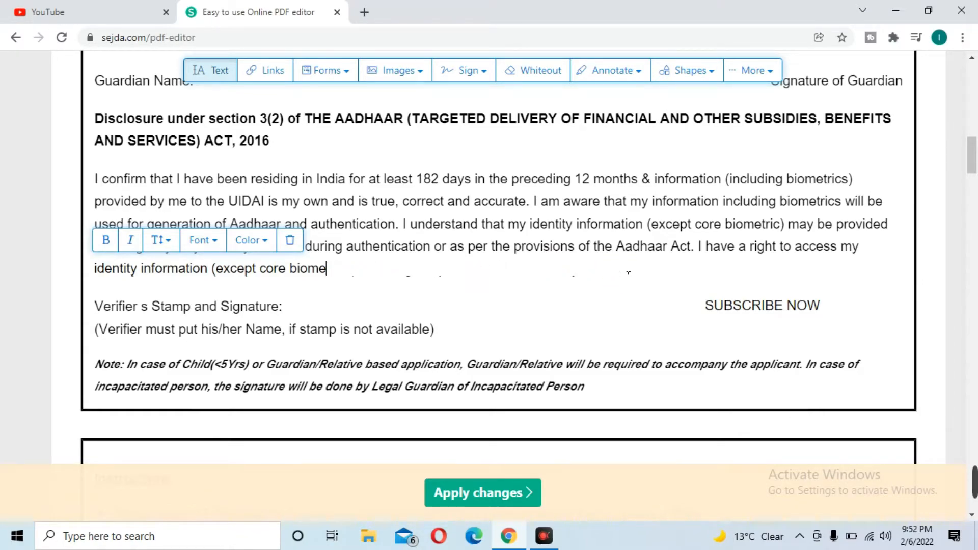
key("BackSpace")
key("BackSpace")
key("BackSpace")
key("BackSpace")
key("BackSpace")
key("BackSpace")
key("BackSpace")
key("BackSpace")
key("BackSpace")
key("BackSpace")
key("BackSpace")
key("BackSpace")
key("BackSpace")
key("BackSpace")
key("BackSpace")
key("BackSpace")
key("BackSpace")
key("BackSpace")
key("BackSpace")
key("BackSpace")
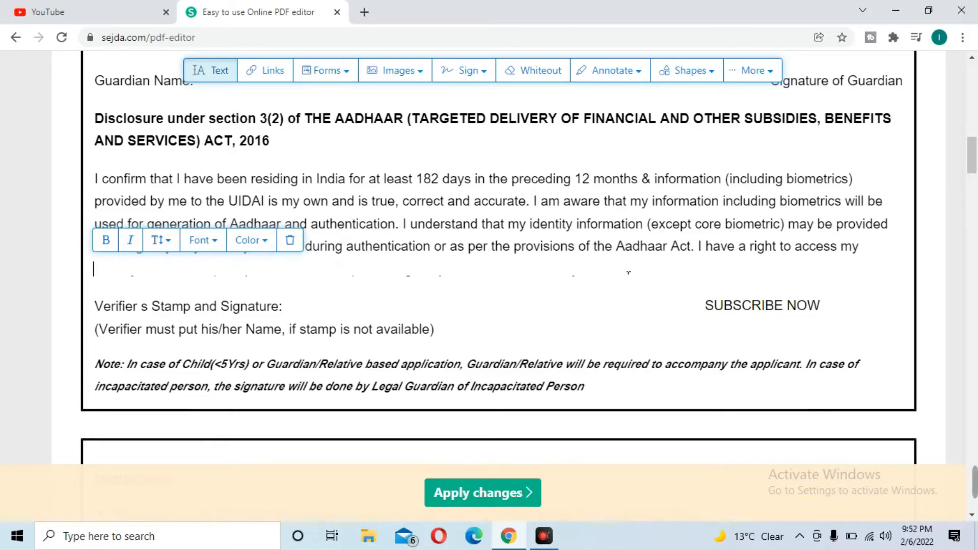
Step: Delete the whole line of the disclosure paragraph that begins "to an agency only with my consent"
left_click(867, 249)
left_click(866, 248)
key("BackSpace")
key("BackSpace")
key("BackSpace")
key("BackSpace")
key("BackSpace")
key("BackSpace")
key("BackSpace")
key("BackSpace")
key("BackSpace")
key("BackSpace")
key("BackSpace")
key("BackSpace")
key("BackSpace")
key("BackSpace")
key("BackSpace")
key("BackSpace")
key("BackSpace")
key("BackSpace")
key("BackSpace")
key("BackSpace")
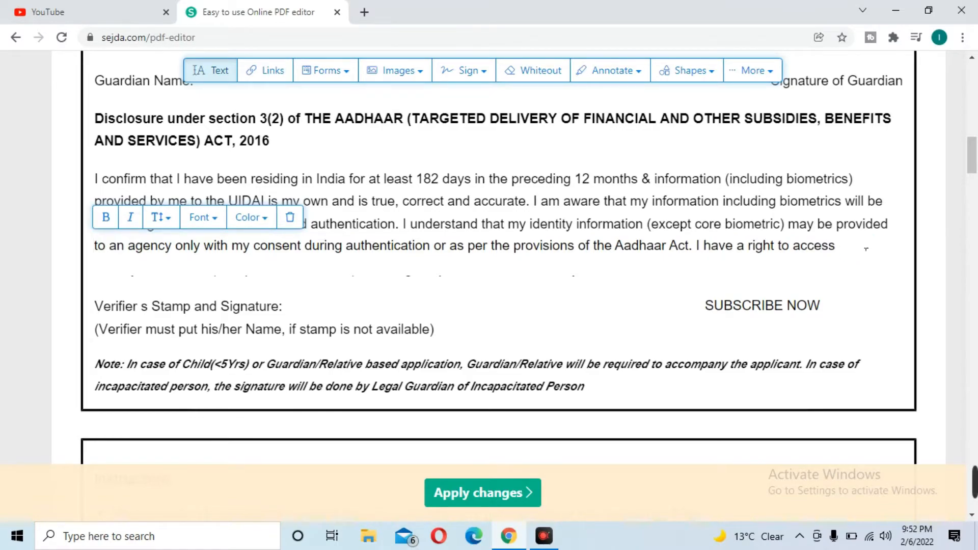
key("BackSpace")
key("BackSpace")
key("BackSpace")
key("BackSpace")
key("BackSpace")
key("BackSpace")
key("BackSpace")
key("BackSpace")
key("BackSpace")
key("BackSpace")
key("BackSpace")
key("BackSpace")
key("BackSpace")
key("BackSpace")
key("BackSpace")
key("BackSpace")
key("BackSpace")
key("BackSpace")
key("BackSpace")
key("BackSpace")
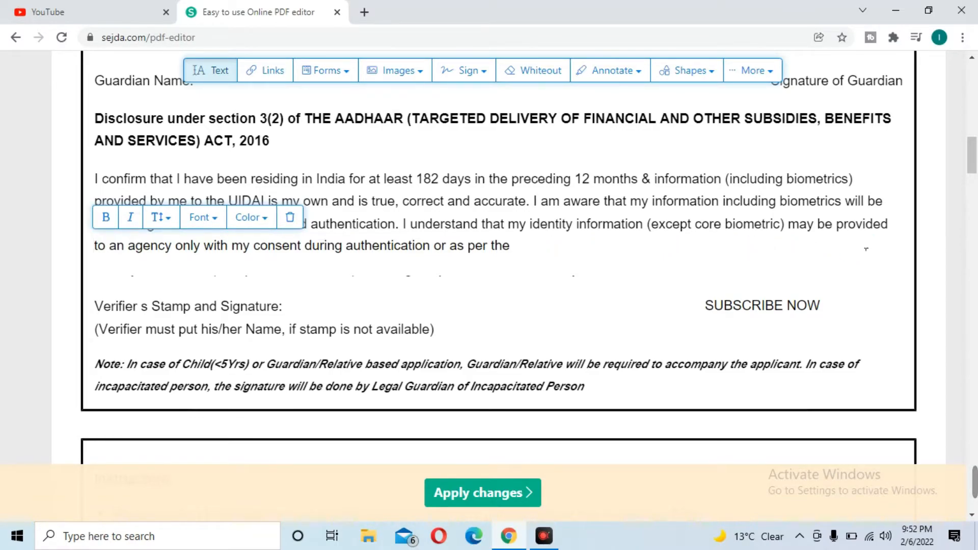
key("BackSpace")
key("BackSpace")
key("BackSpace")
key("BackSpace")
key("BackSpace")
key("BackSpace")
key("BackSpace")
key("BackSpace")
key("BackSpace")
key("BackSpace")
key("BackSpace")
key("BackSpace")
key("BackSpace")
key("BackSpace")
key("BackSpace")
key("BackSpace")
key("BackSpace")
key("BackSpace")
key("BackSpace")
key("BackSpace")
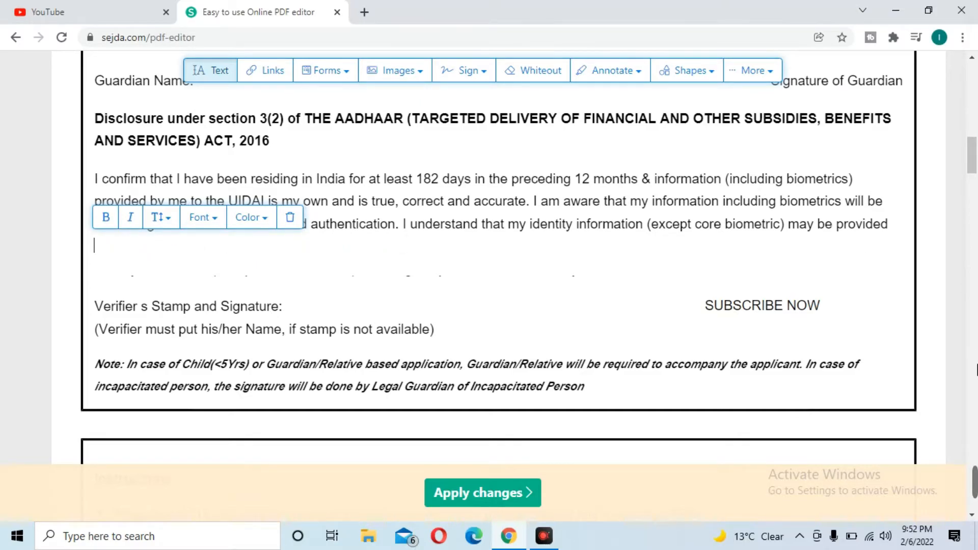
Step: Clear the whole item 17 line, "Electricity Bill (not older than 3 months)", including its number, on page 3
scroll(976, 370, "down", 20)
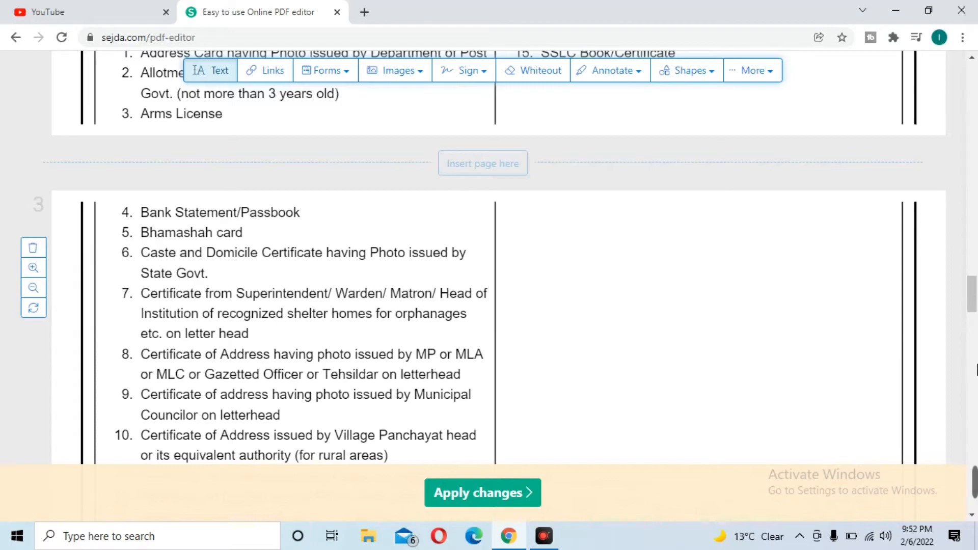
scroll(976, 371, "down", 7)
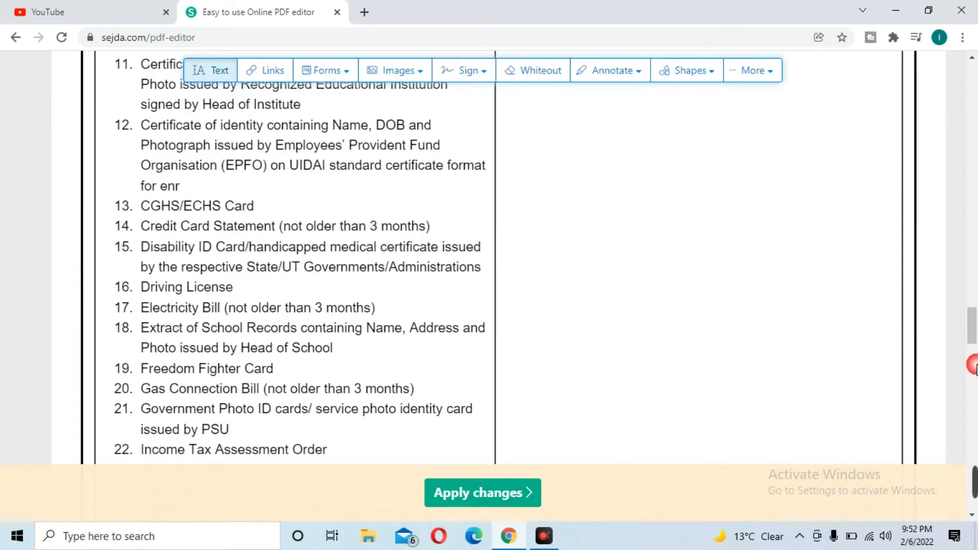
left_click(370, 309)
left_click(387, 310)
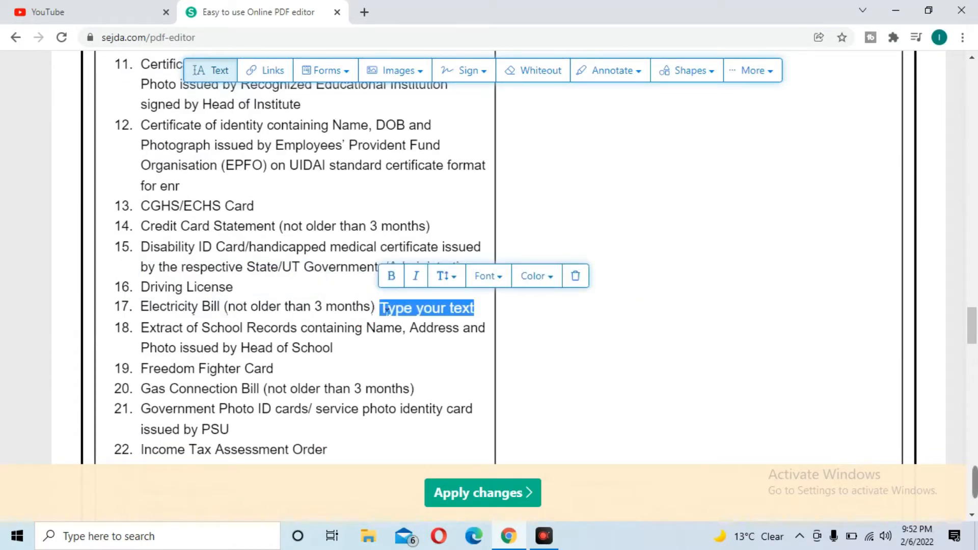
key("BackSpace")
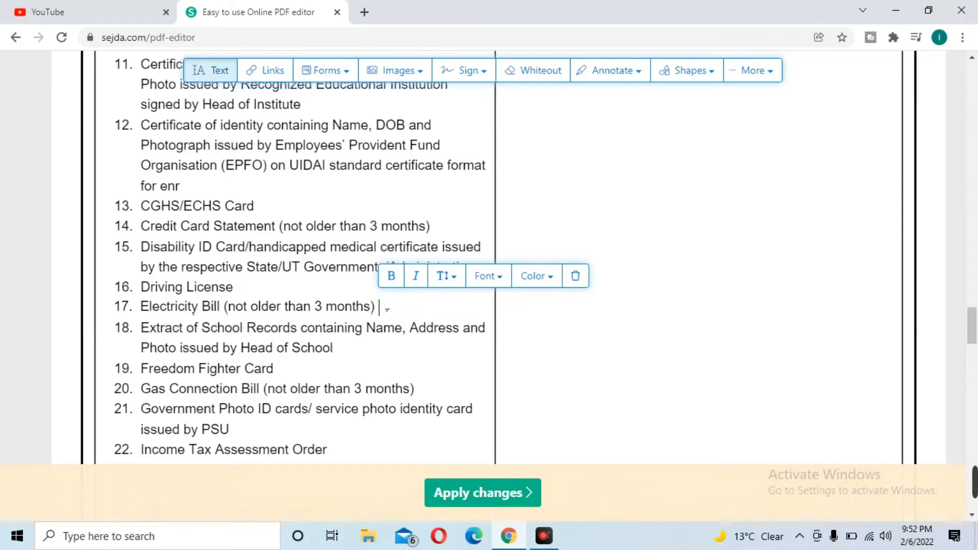
left_click(382, 312)
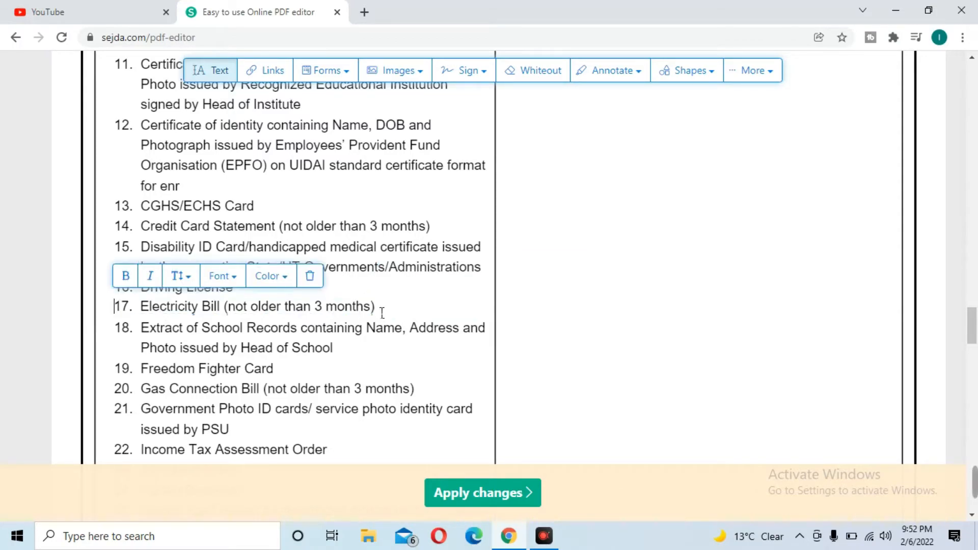
left_click(380, 313)
key("BackSpace")
key("BackSpace")
key("BackSpace")
key("BackSpace")
key("BackSpace")
key("BackSpace")
key("BackSpace")
key("BackSpace")
key("BackSpace")
key("BackSpace")
key("BackSpace")
key("BackSpace")
key("BackSpace")
key("BackSpace")
key("BackSpace")
key("BackSpace")
key("BackSpace")
key("BackSpace")
key("BackSpace")
key("BackSpace")
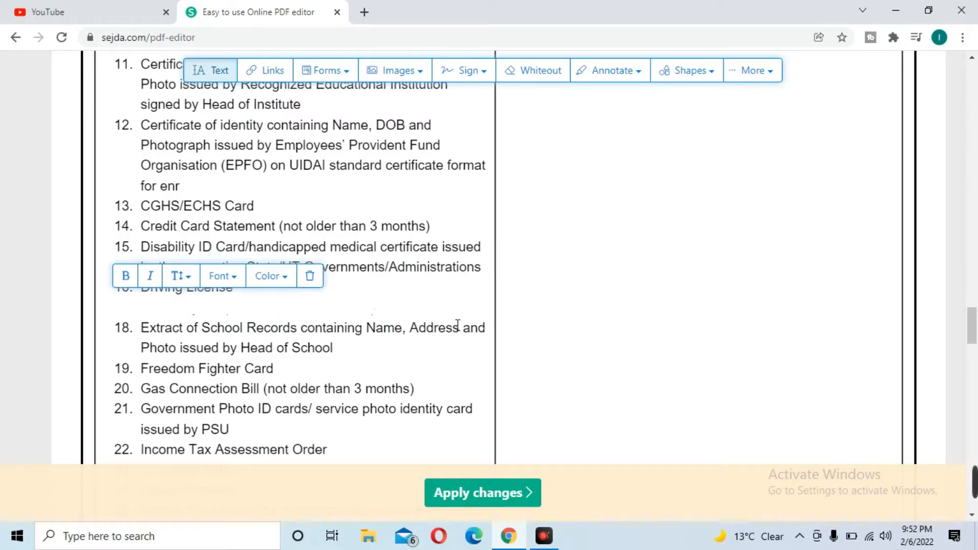
type("INDUI====")
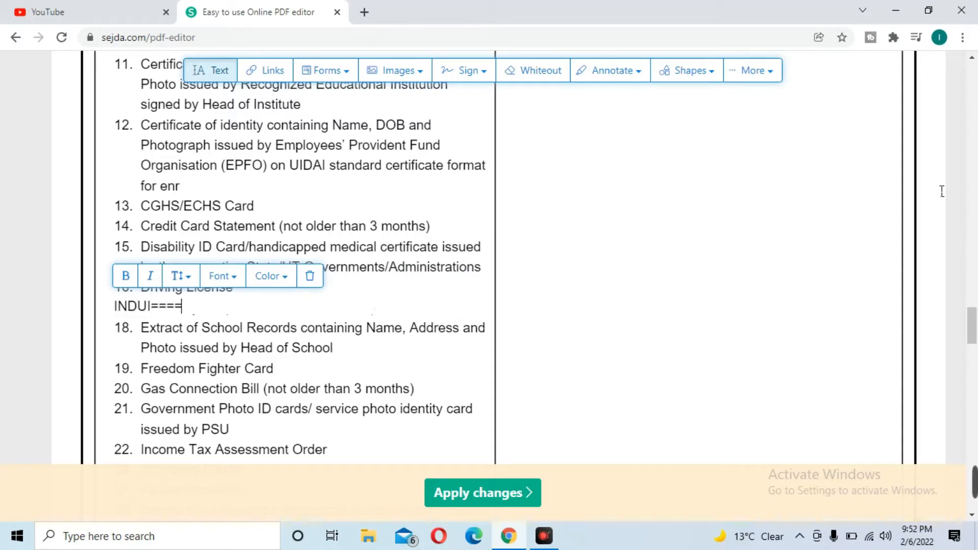
key("BackSpace")
key("BackSpace")
key("BackSpace")
key("BackSpace")
key("BackSpace")
key("BackSpace")
key("BackSpace")
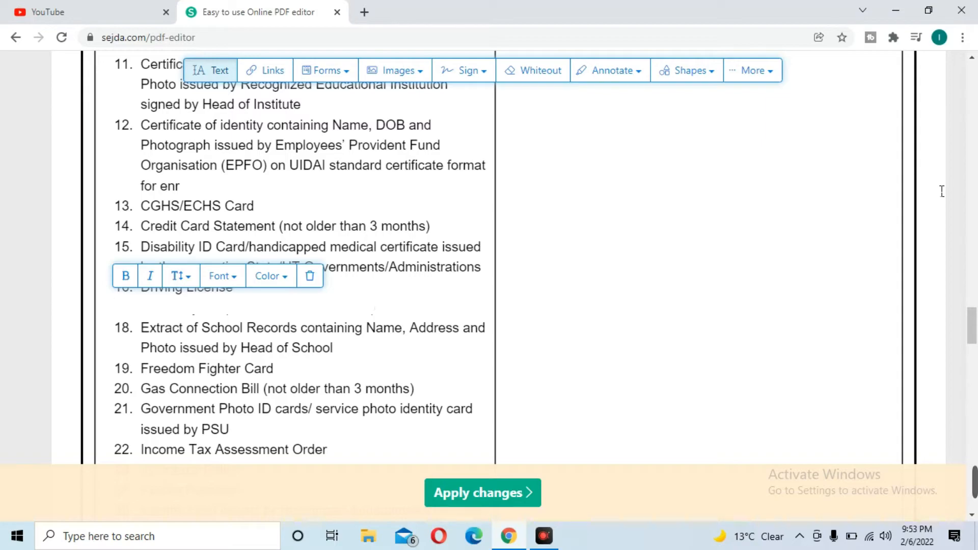
Step: Enter "INDIAN TECH CHANNEL" on the emptied item 17 line
type("INDIA")
type("TECH CHANNEL")
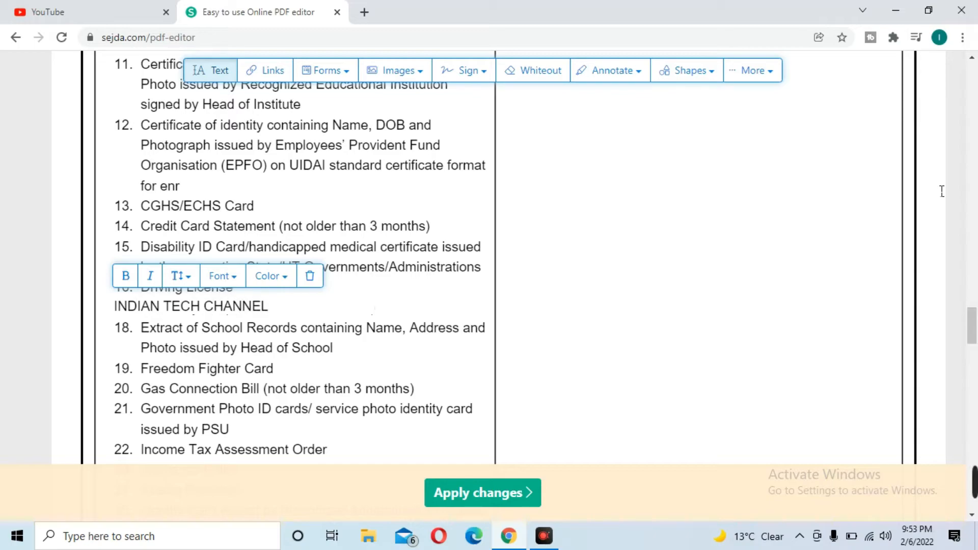
key("Return")
left_click(838, 209)
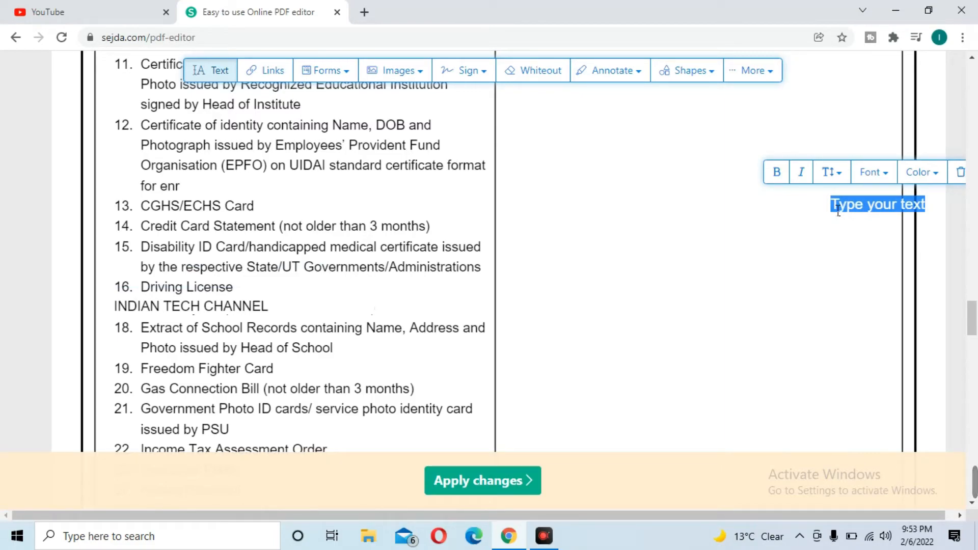
left_click(961, 173)
mouse_move(974, 480)
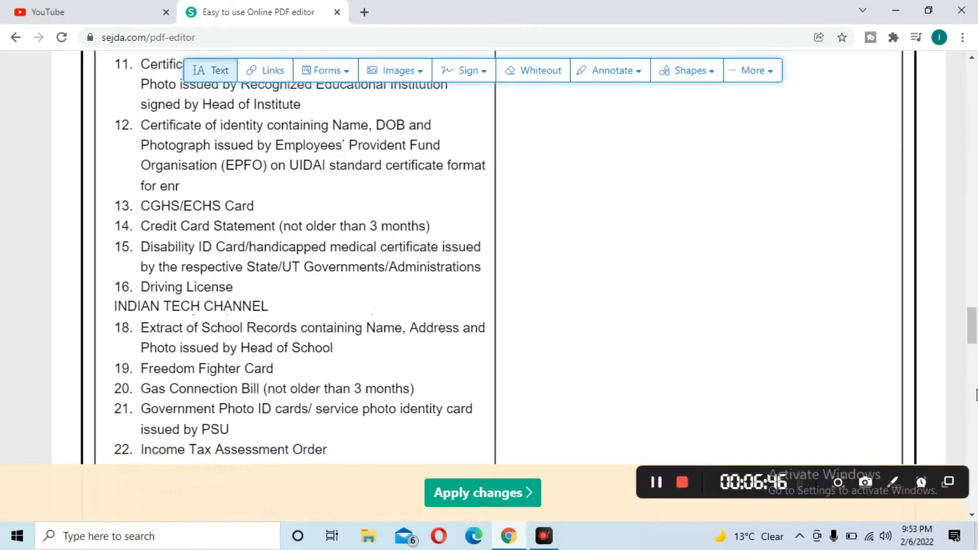
Step: Delete the name beside Full Name in the Application Details on page 1
left_click(977, 394)
left_click(977, 395)
left_click(977, 260)
left_click(977, 196)
left_click(976, 196)
left_click(976, 195)
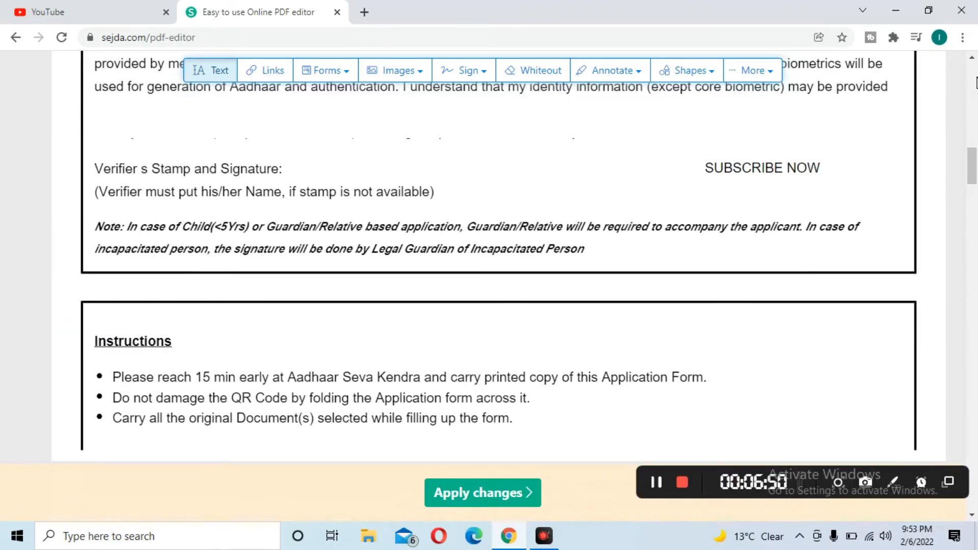
left_click(977, 83)
left_click(977, 83)
left_click(975, 59)
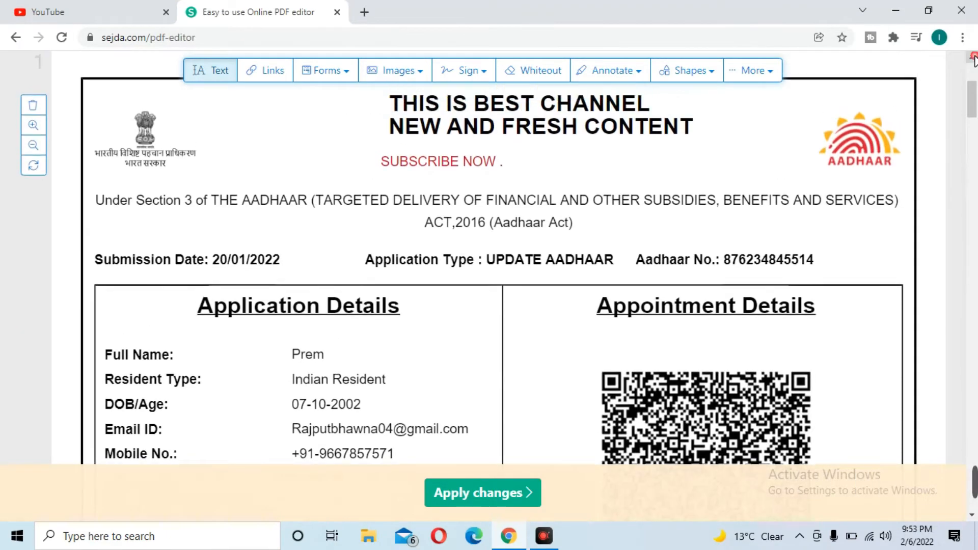
left_click(330, 363)
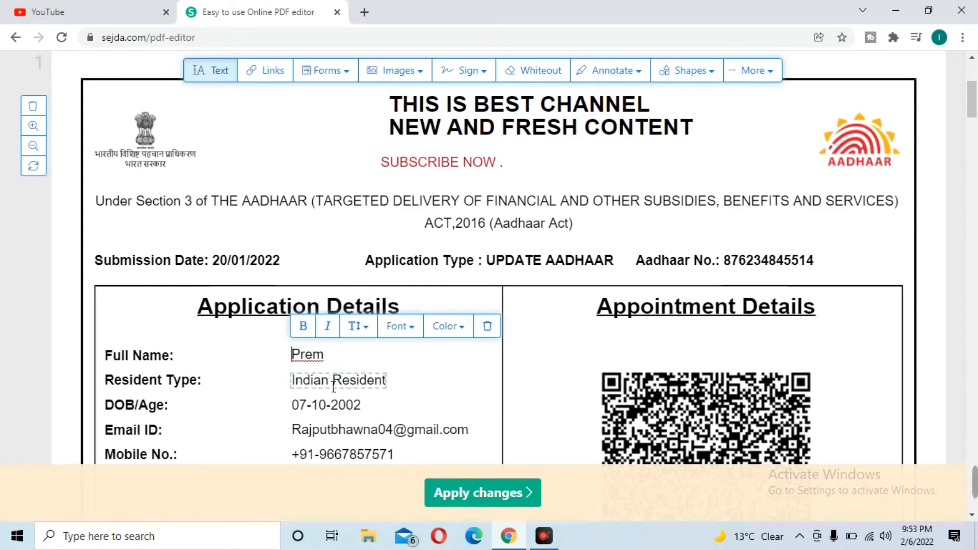
left_click(333, 365)
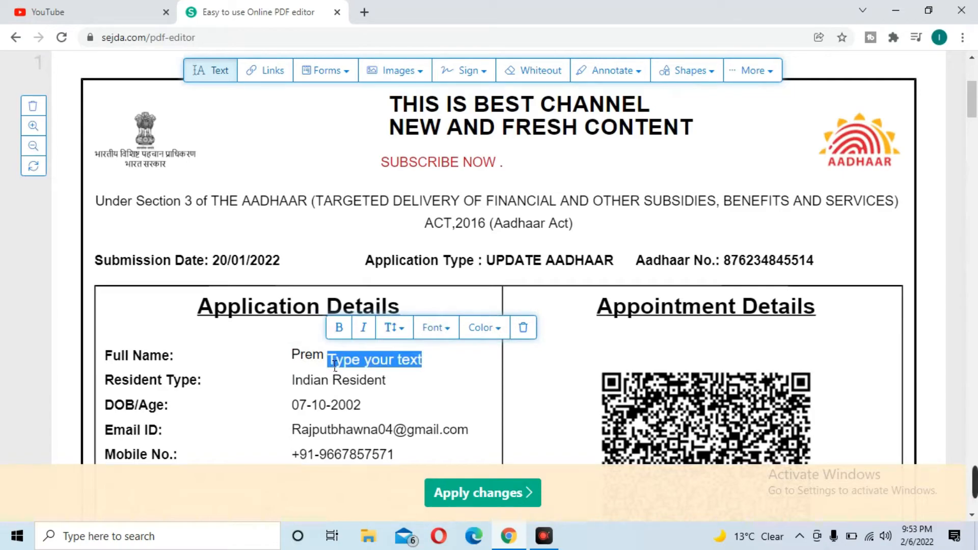
key("BackSpace")
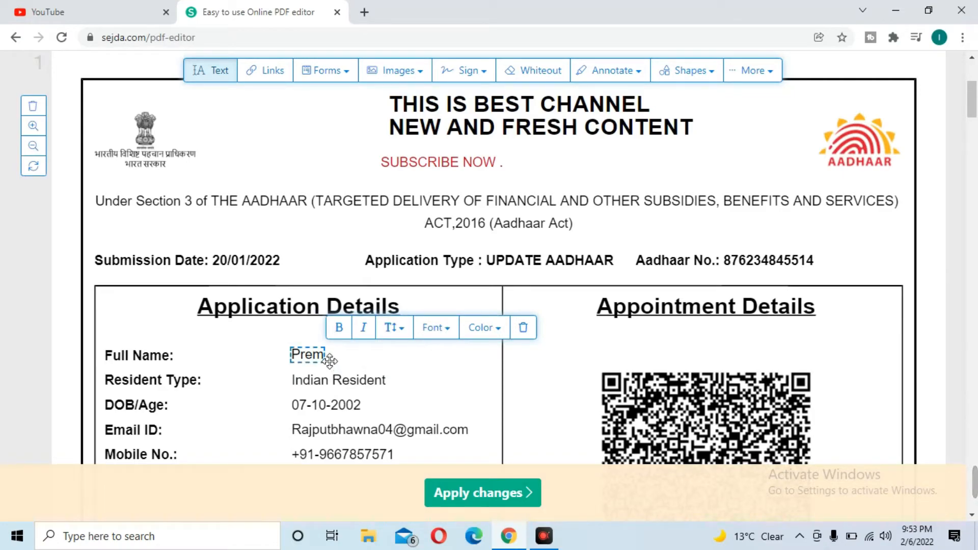
left_click(328, 361)
left_click(328, 360)
key("BackSpace")
key("BackSpace")
key("BackSpace")
key("BackSpace")
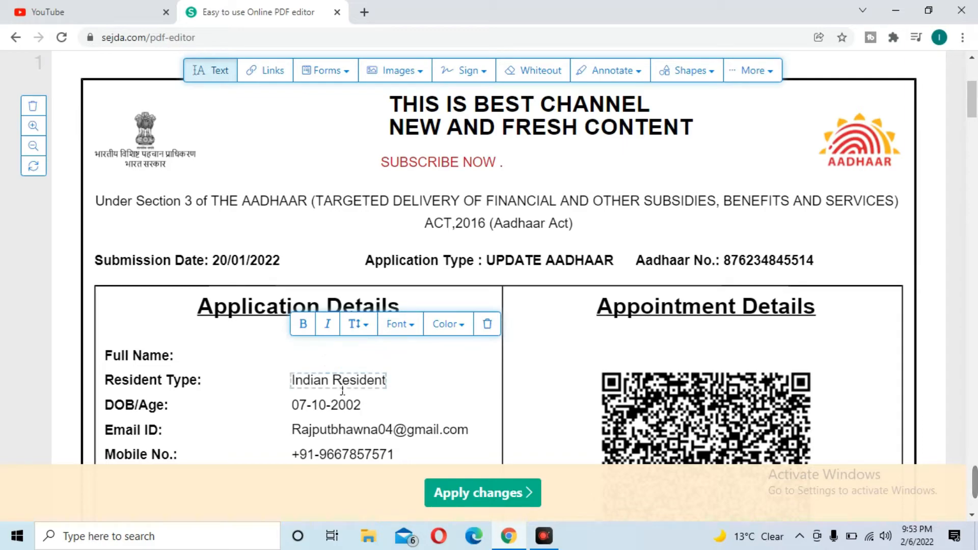
Step: Delete the "Indian Resident" text beside Resident Type
left_click(354, 385)
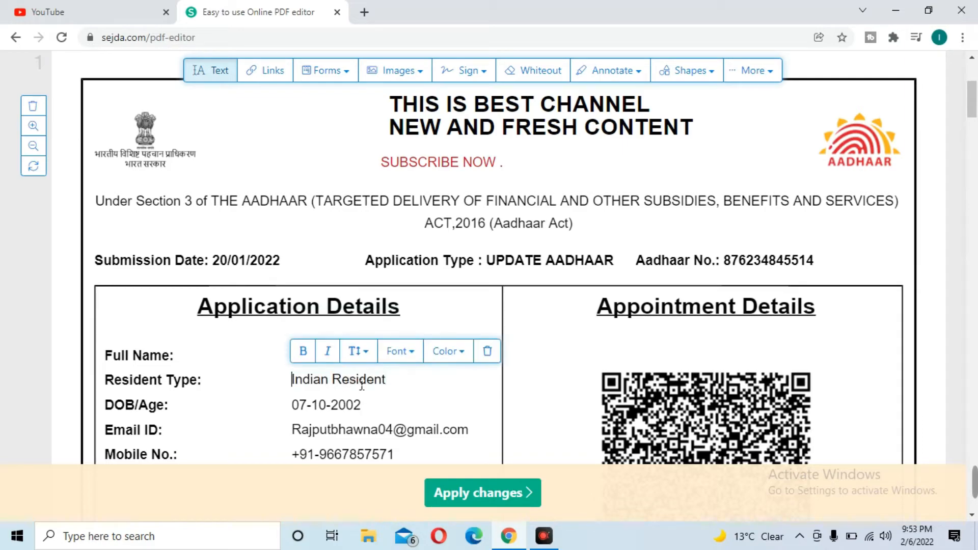
left_click(390, 387)
key("BackSpace")
key("BackSpace")
key("BackSpace")
key("BackSpace")
key("BackSpace")
key("BackSpace")
key("BackSpace")
key("BackSpace")
key("BackSpace")
key("BackSpace")
key("BackSpace")
key("BackSpace")
key("BackSpace")
key("BackSpace")
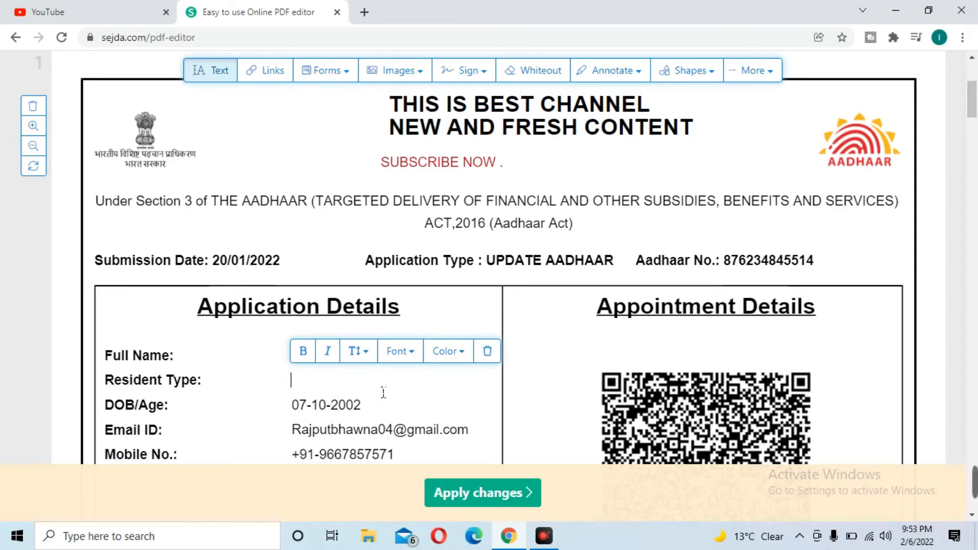
Step: Try to select the DOB/Age value together with the value below it
left_click(356, 412)
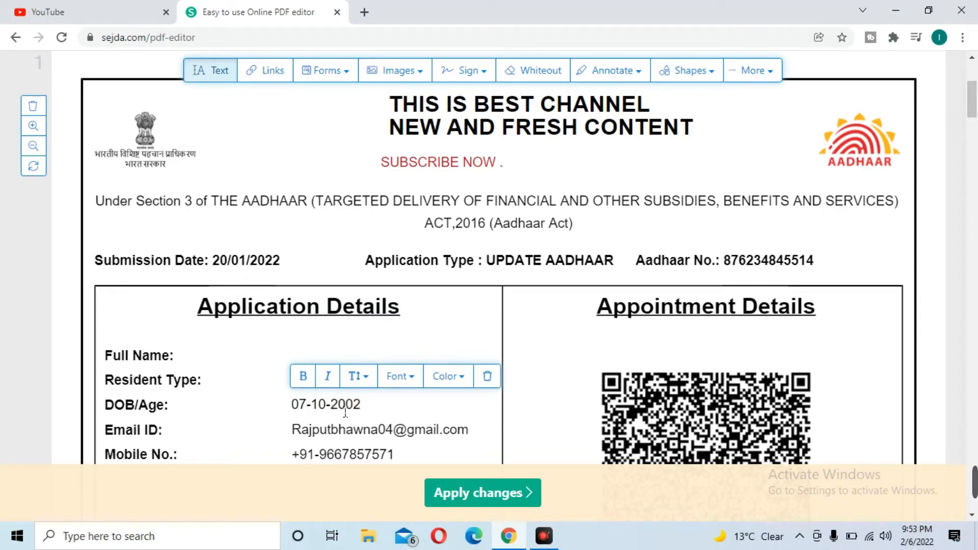
mouse_move(293, 406)
left_mouse_down()
mouse_move(339, 413)
mouse_move(378, 448)
left_mouse_up()
left_click(379, 447)
left_click(431, 311)
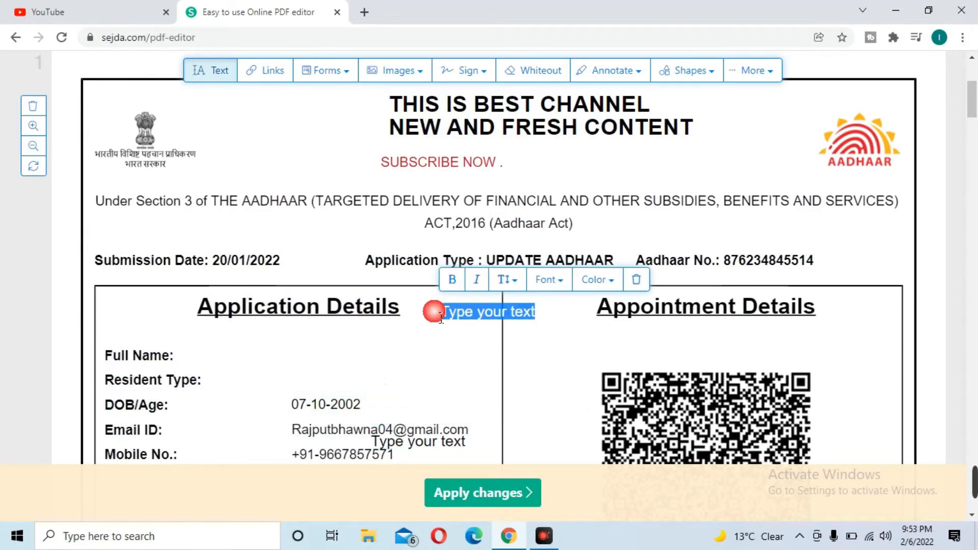
key("BackSpace")
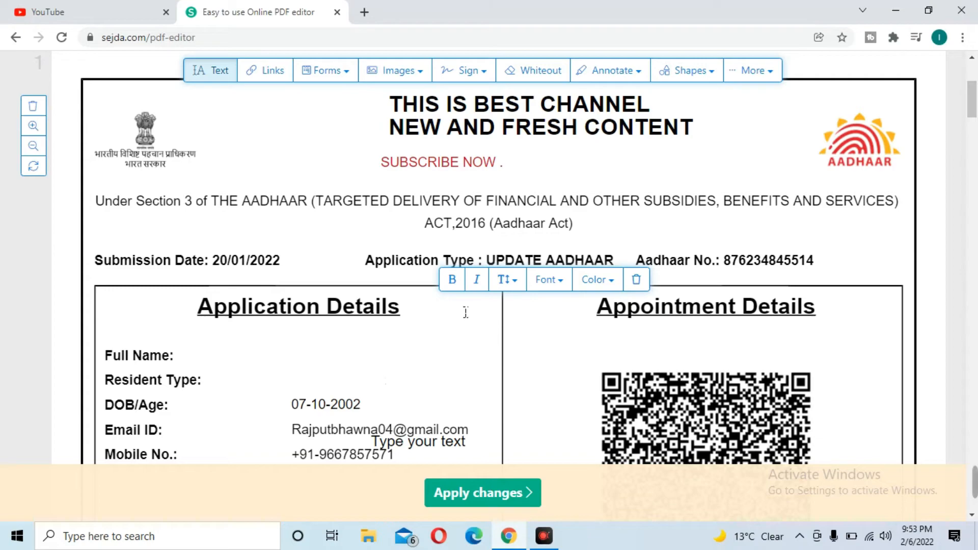
Step: Delete the whole "Application Details" heading above the applicant's fields
left_click(399, 315)
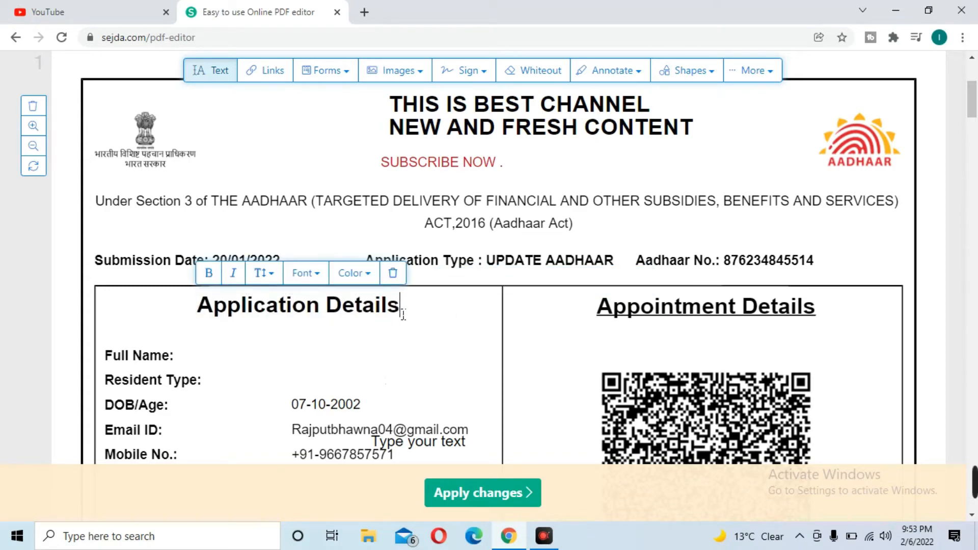
key("BackSpace")
key("BackSpace")
key("BackSpace")
key("BackSpace")
key("BackSpace")
key("BackSpace")
key("BackSpace")
key("BackSpace")
key("BackSpace")
key("BackSpace")
key("BackSpace")
key("BackSpace")
key("BackSpace")
key("BackSpace")
key("BackSpace")
key("BackSpace")
key("BackSpace")
key("BackSpace")
key("BackSpace")
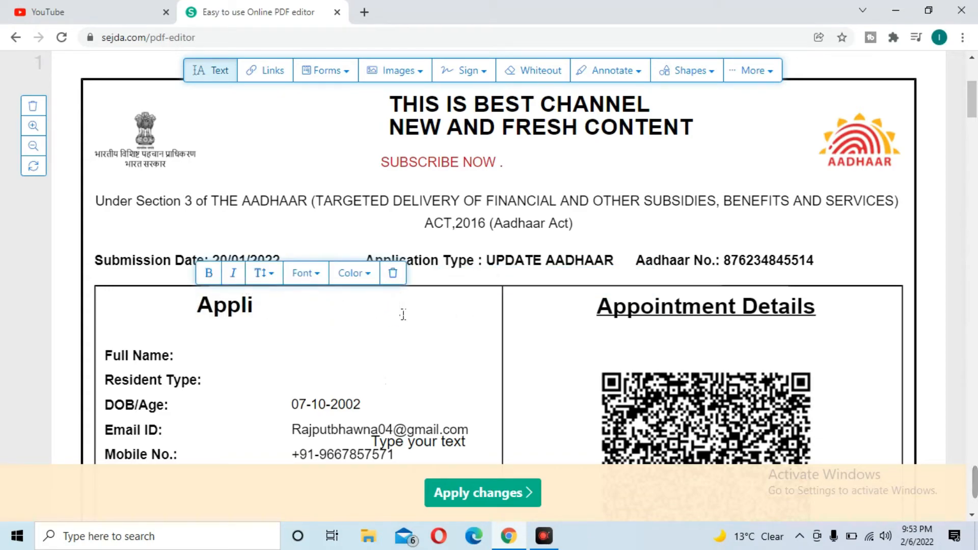
left_click(392, 273)
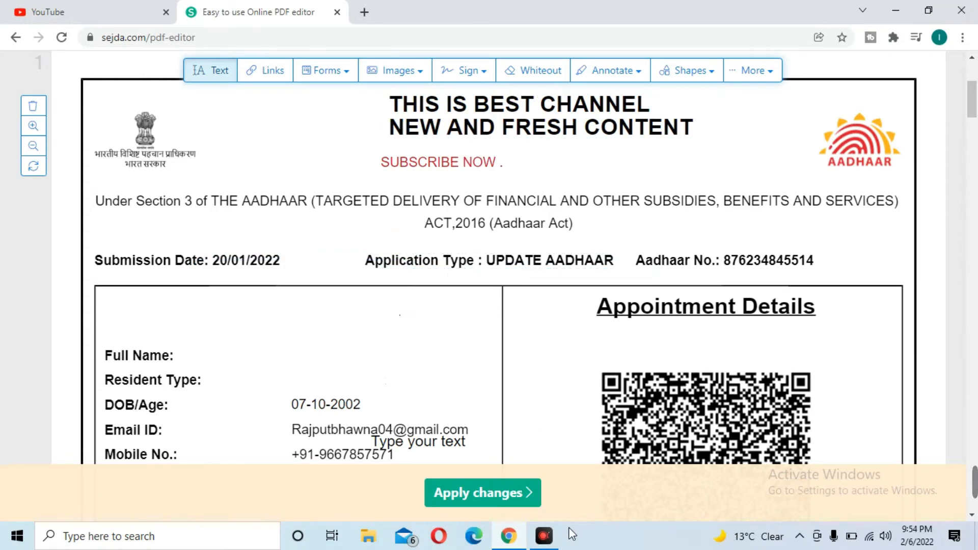
mouse_move(540, 543)
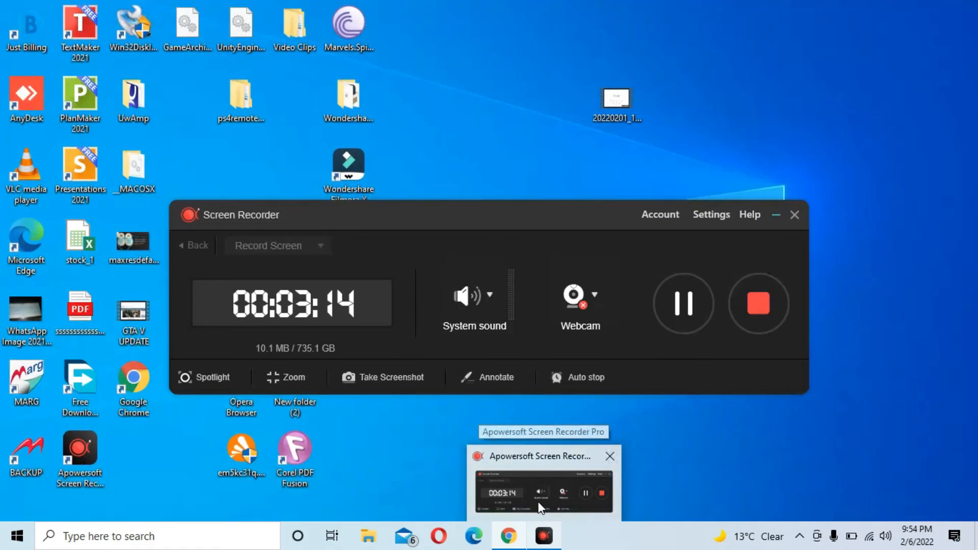
left_click(539, 503)
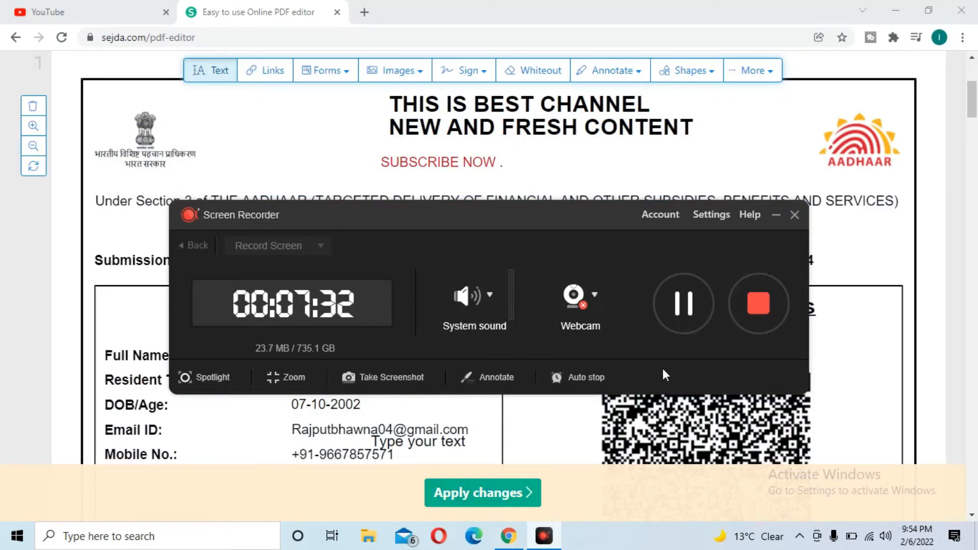
left_click(780, 217)
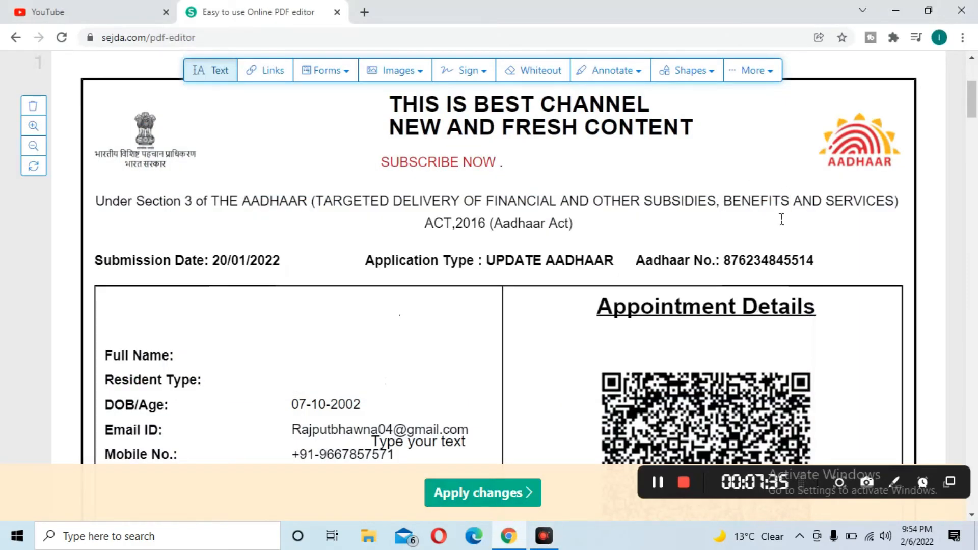
Step: Delete the "Appointment Details" heading and the Aadhaar number text above it, including its label
left_click(687, 304)
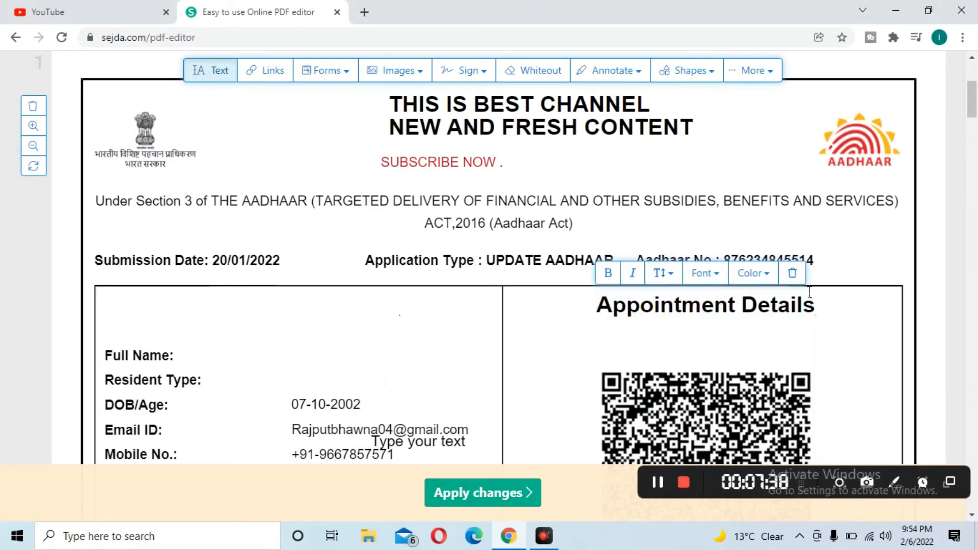
left_click(793, 274)
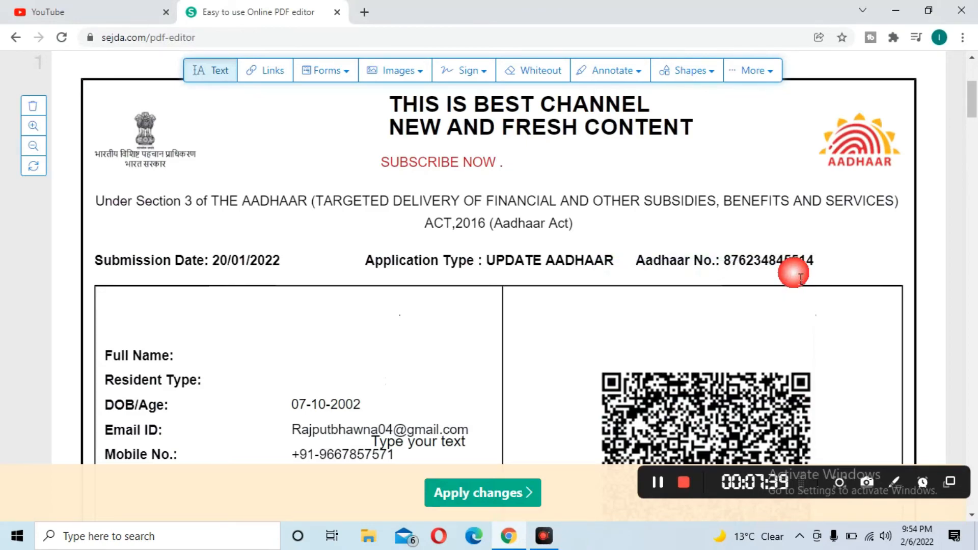
triple_click(764, 264)
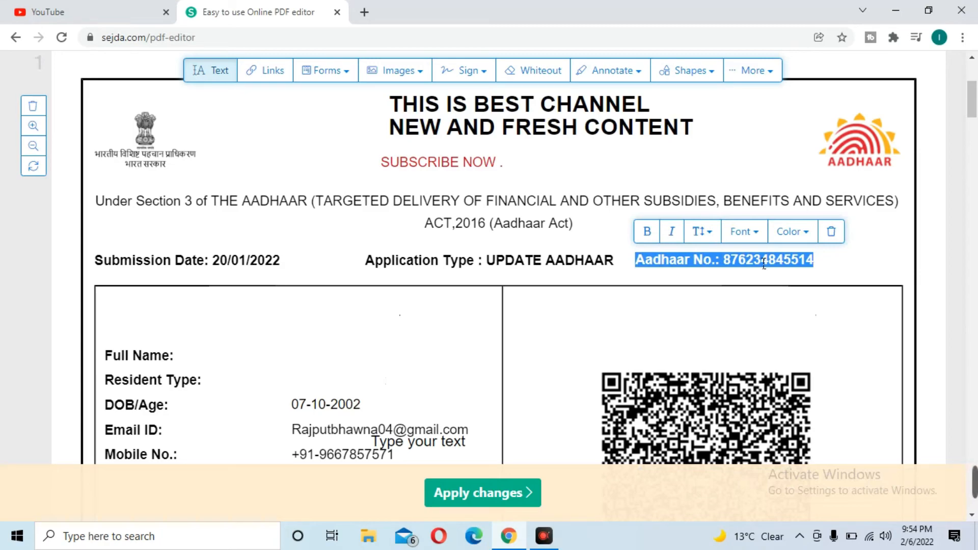
key("Delete")
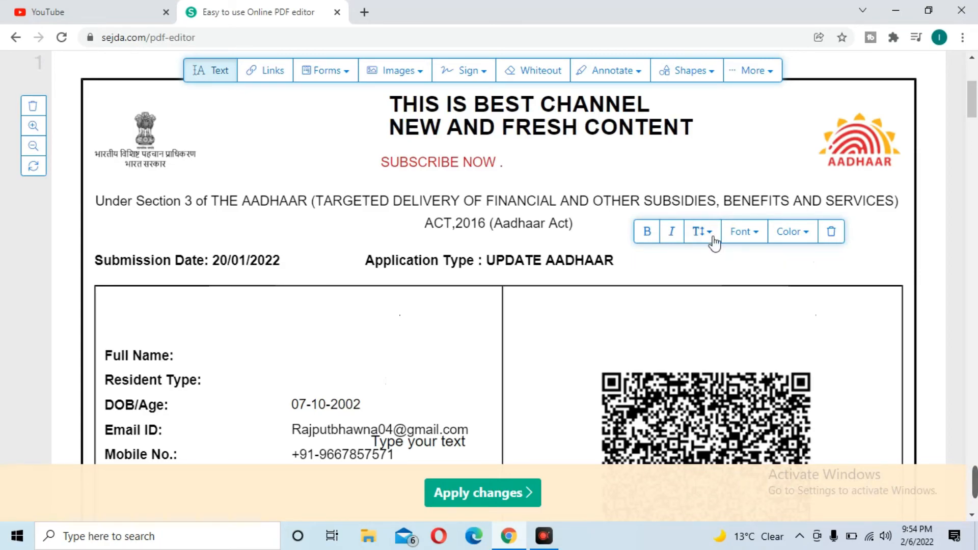
Step: Delete the line beginning "Under Section 3 of THE AADHAAR" below the red "SUBSCRIBE NOW" line
left_click(541, 201)
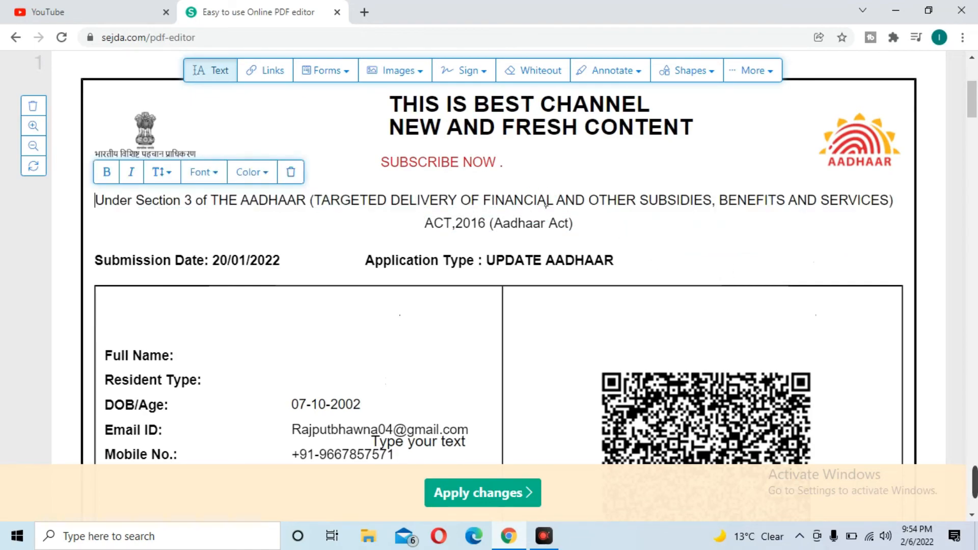
left_click(291, 172)
left_click(468, 220)
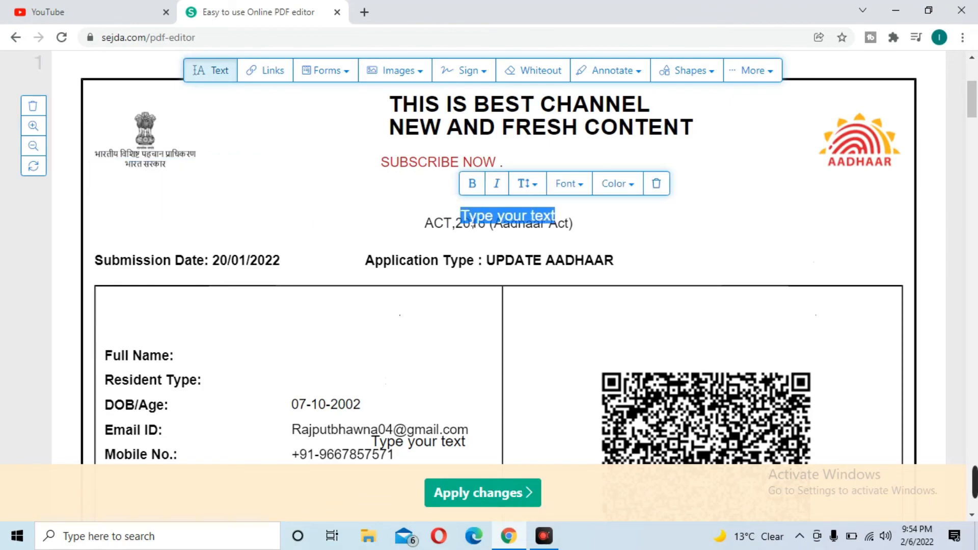
key("BackSpace")
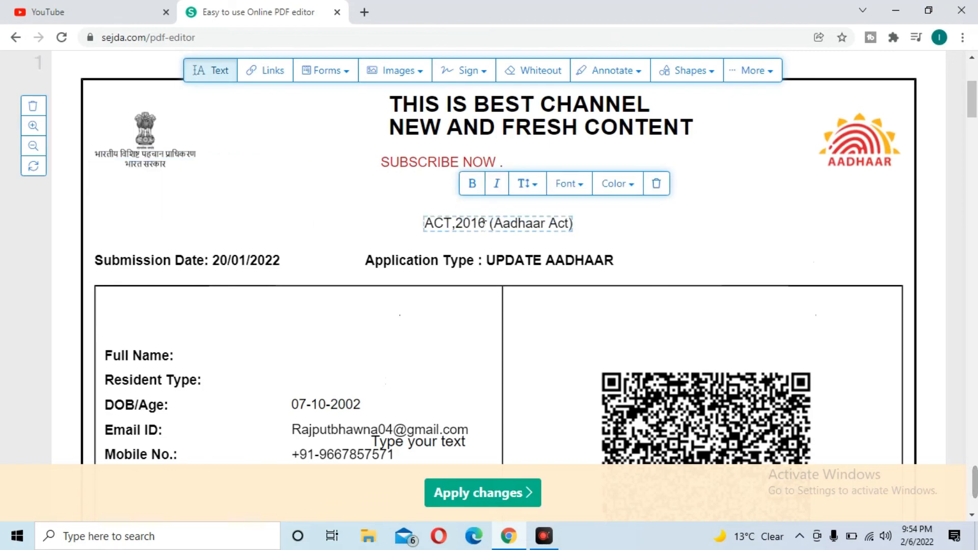
left_click(657, 183)
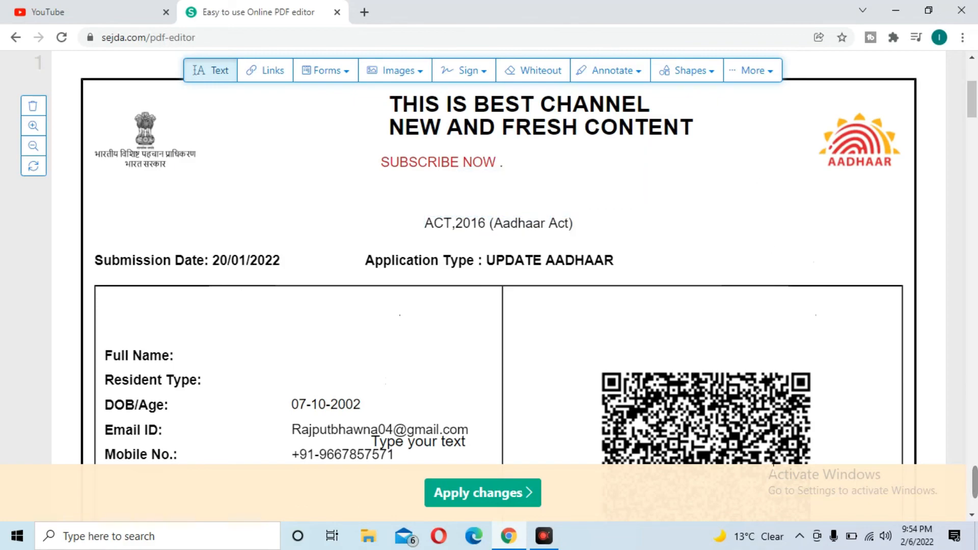
left_click(973, 246)
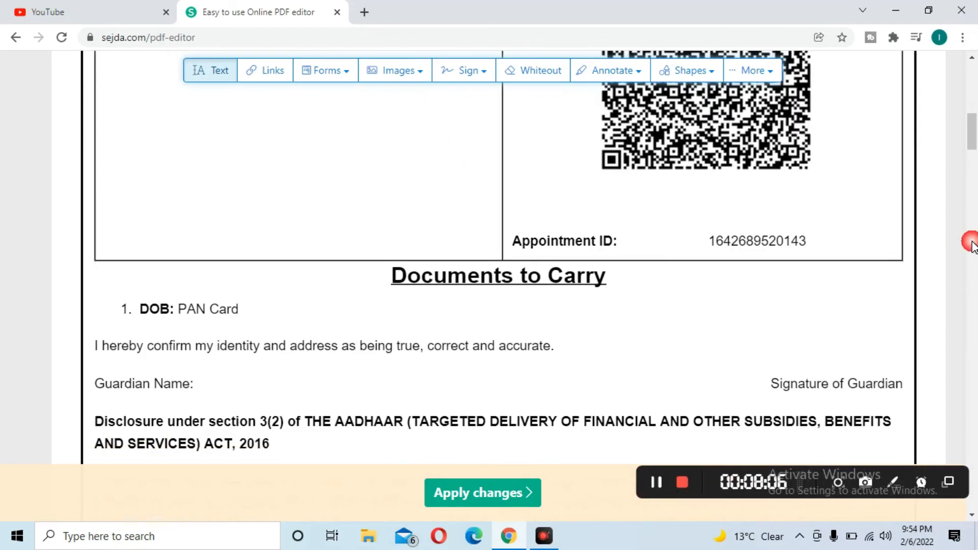
left_click_drag(974, 274, 966, 338)
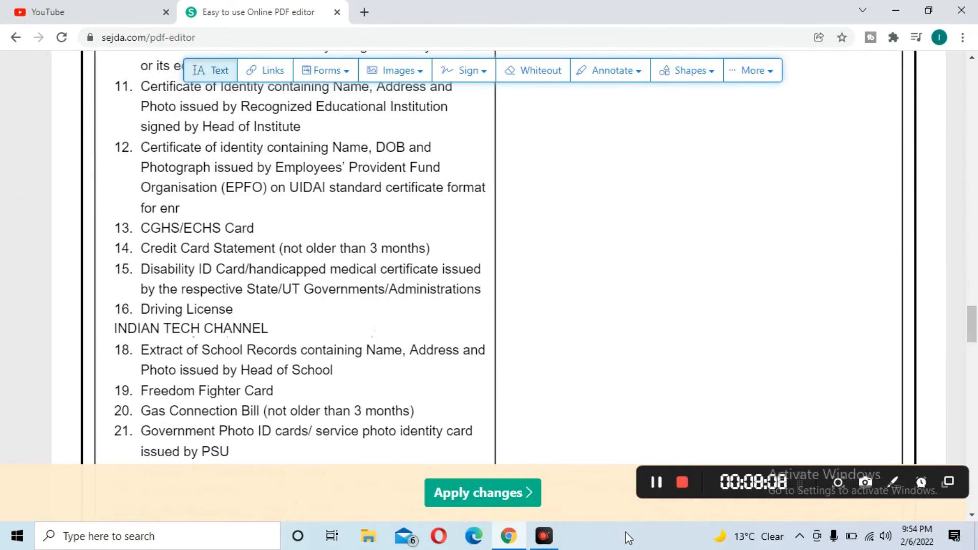